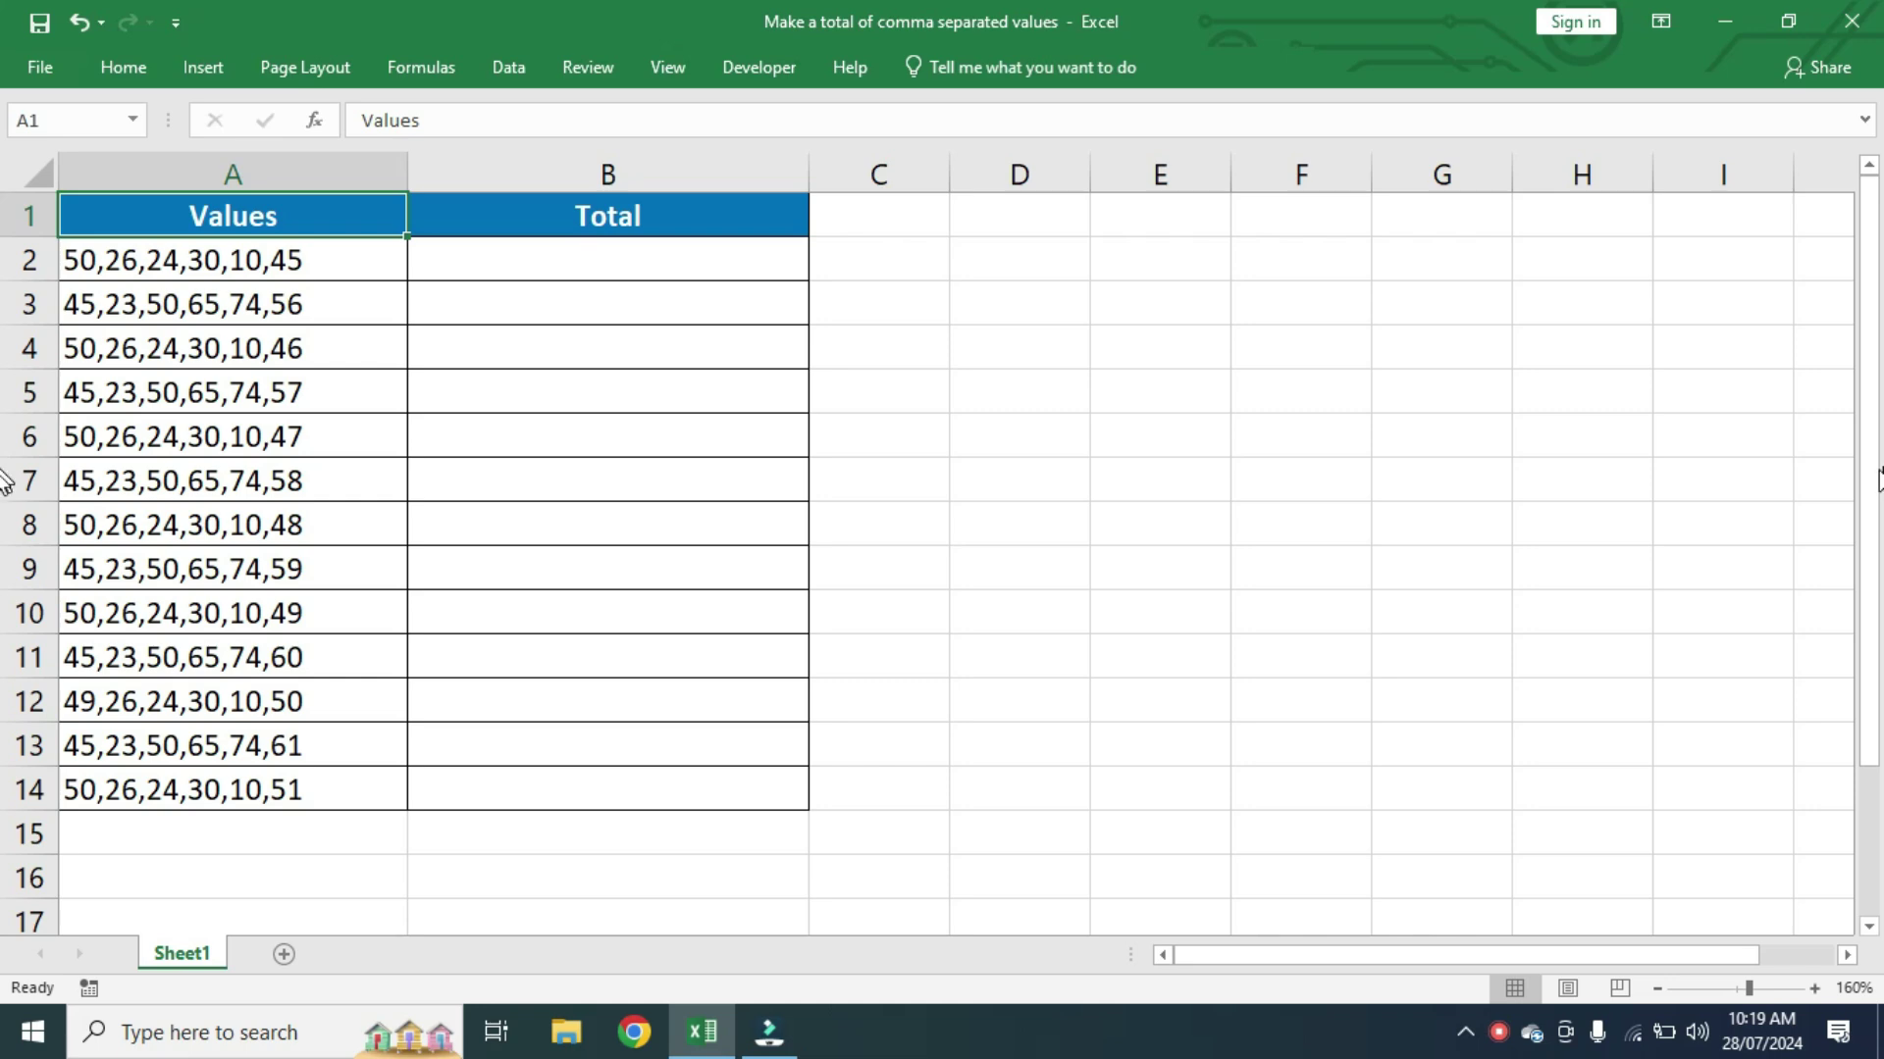
# Step: Select column A's lists and the Total cells, trying a manual =50+26+24+30 in B2 before clearing it
pyautogui.moveTo(190, 258); pyautogui.dragTo(162, 789)
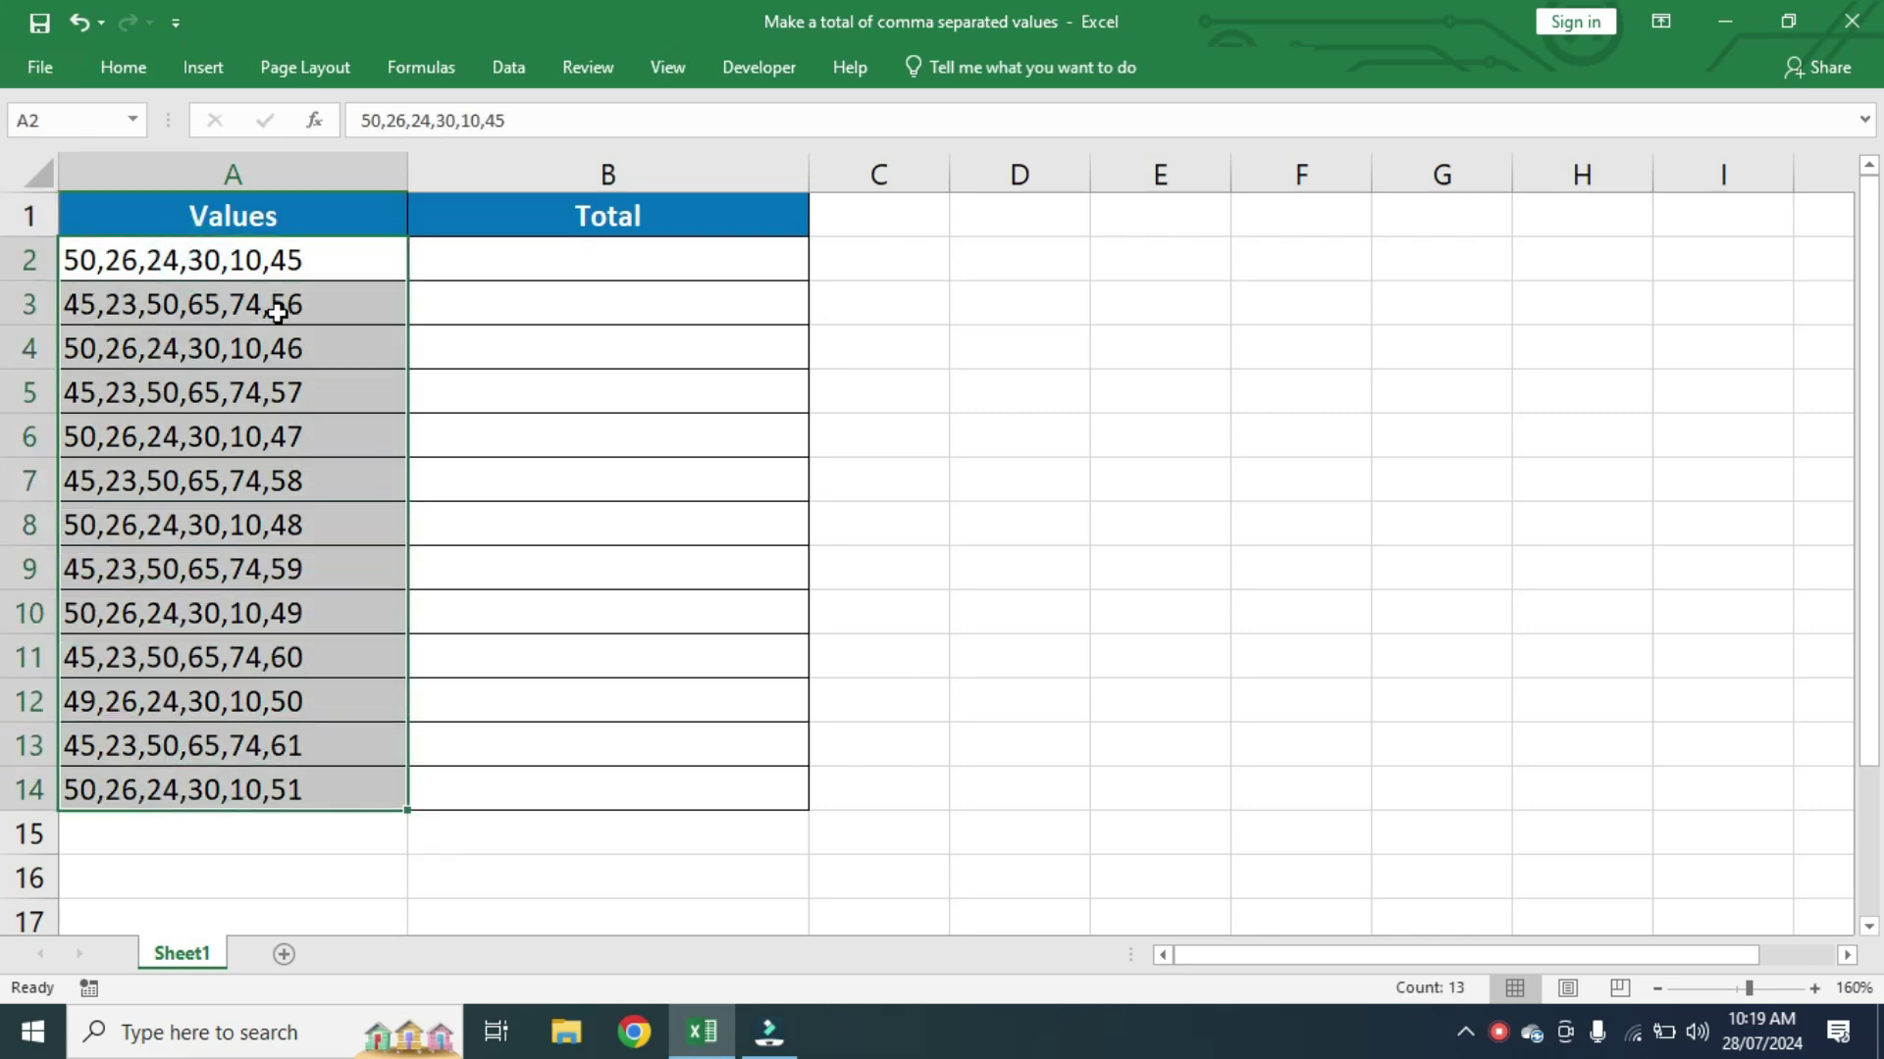
pyautogui.moveTo(670, 263); pyautogui.dragTo(635, 791)
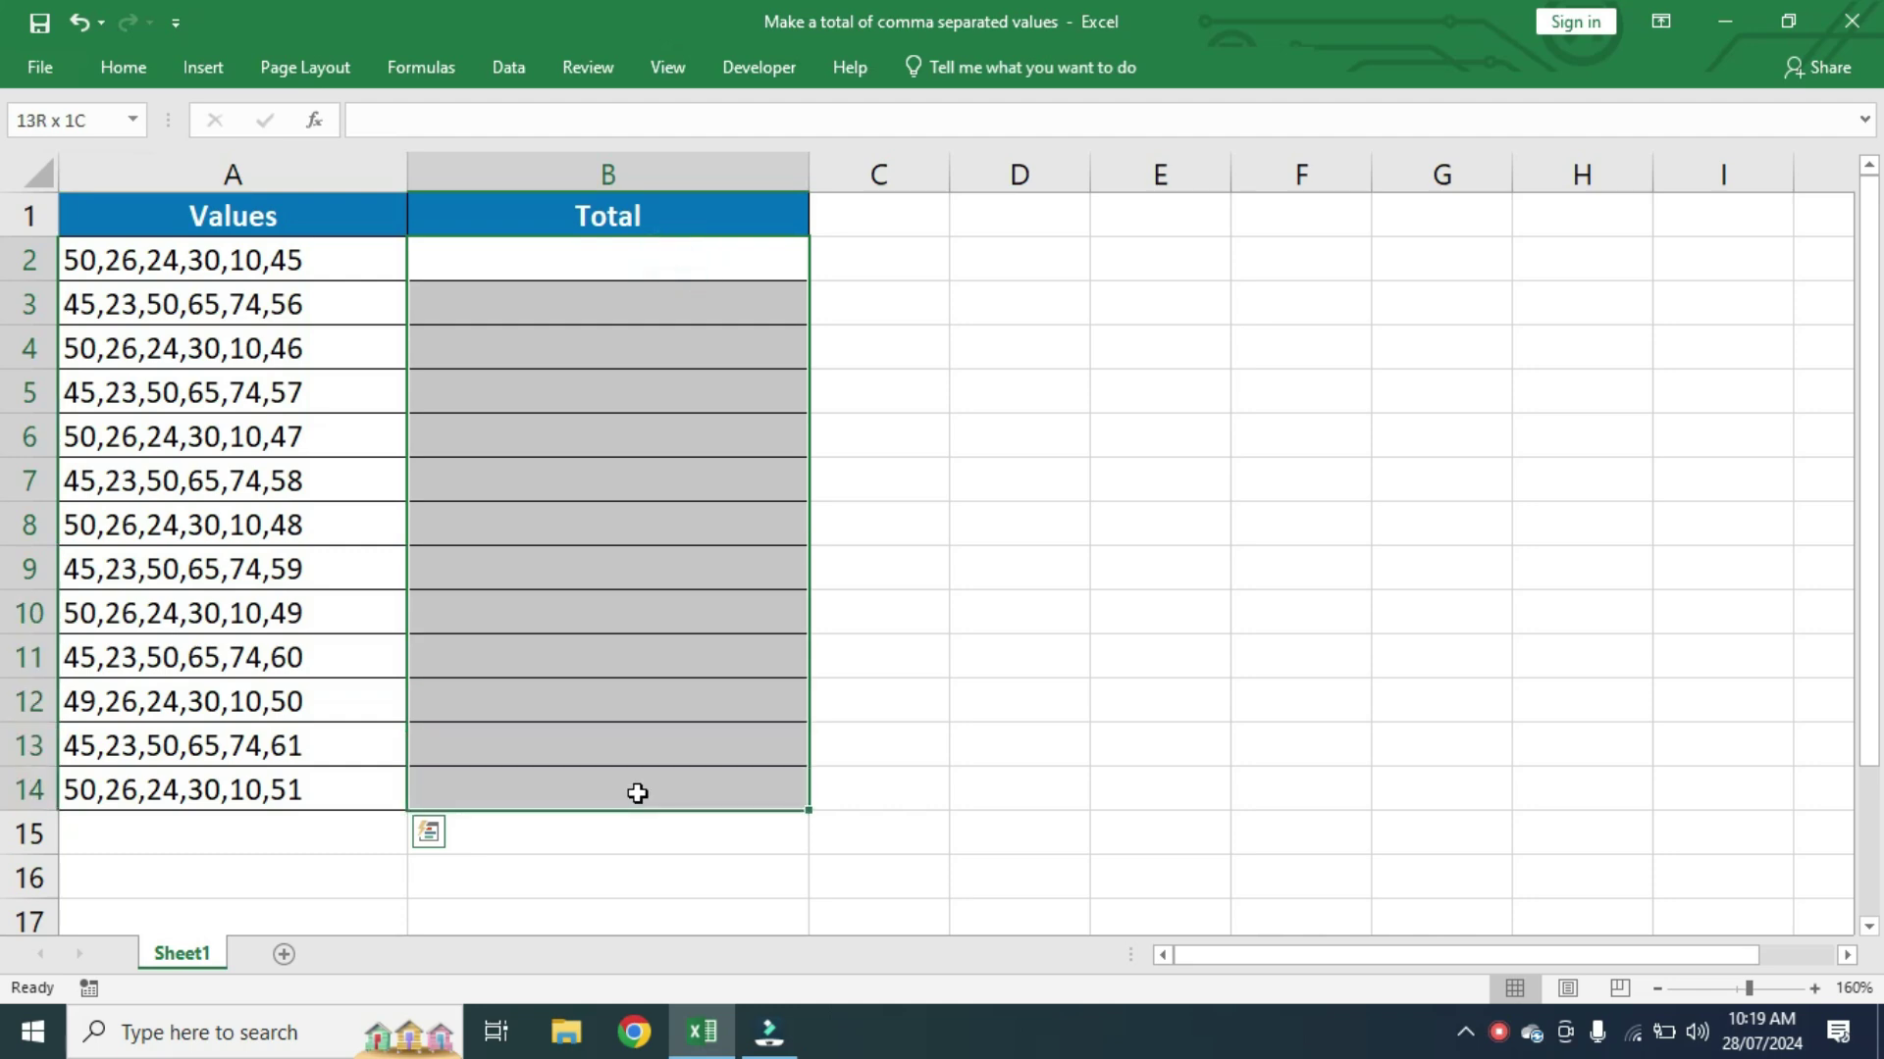
pyautogui.click(697, 263)
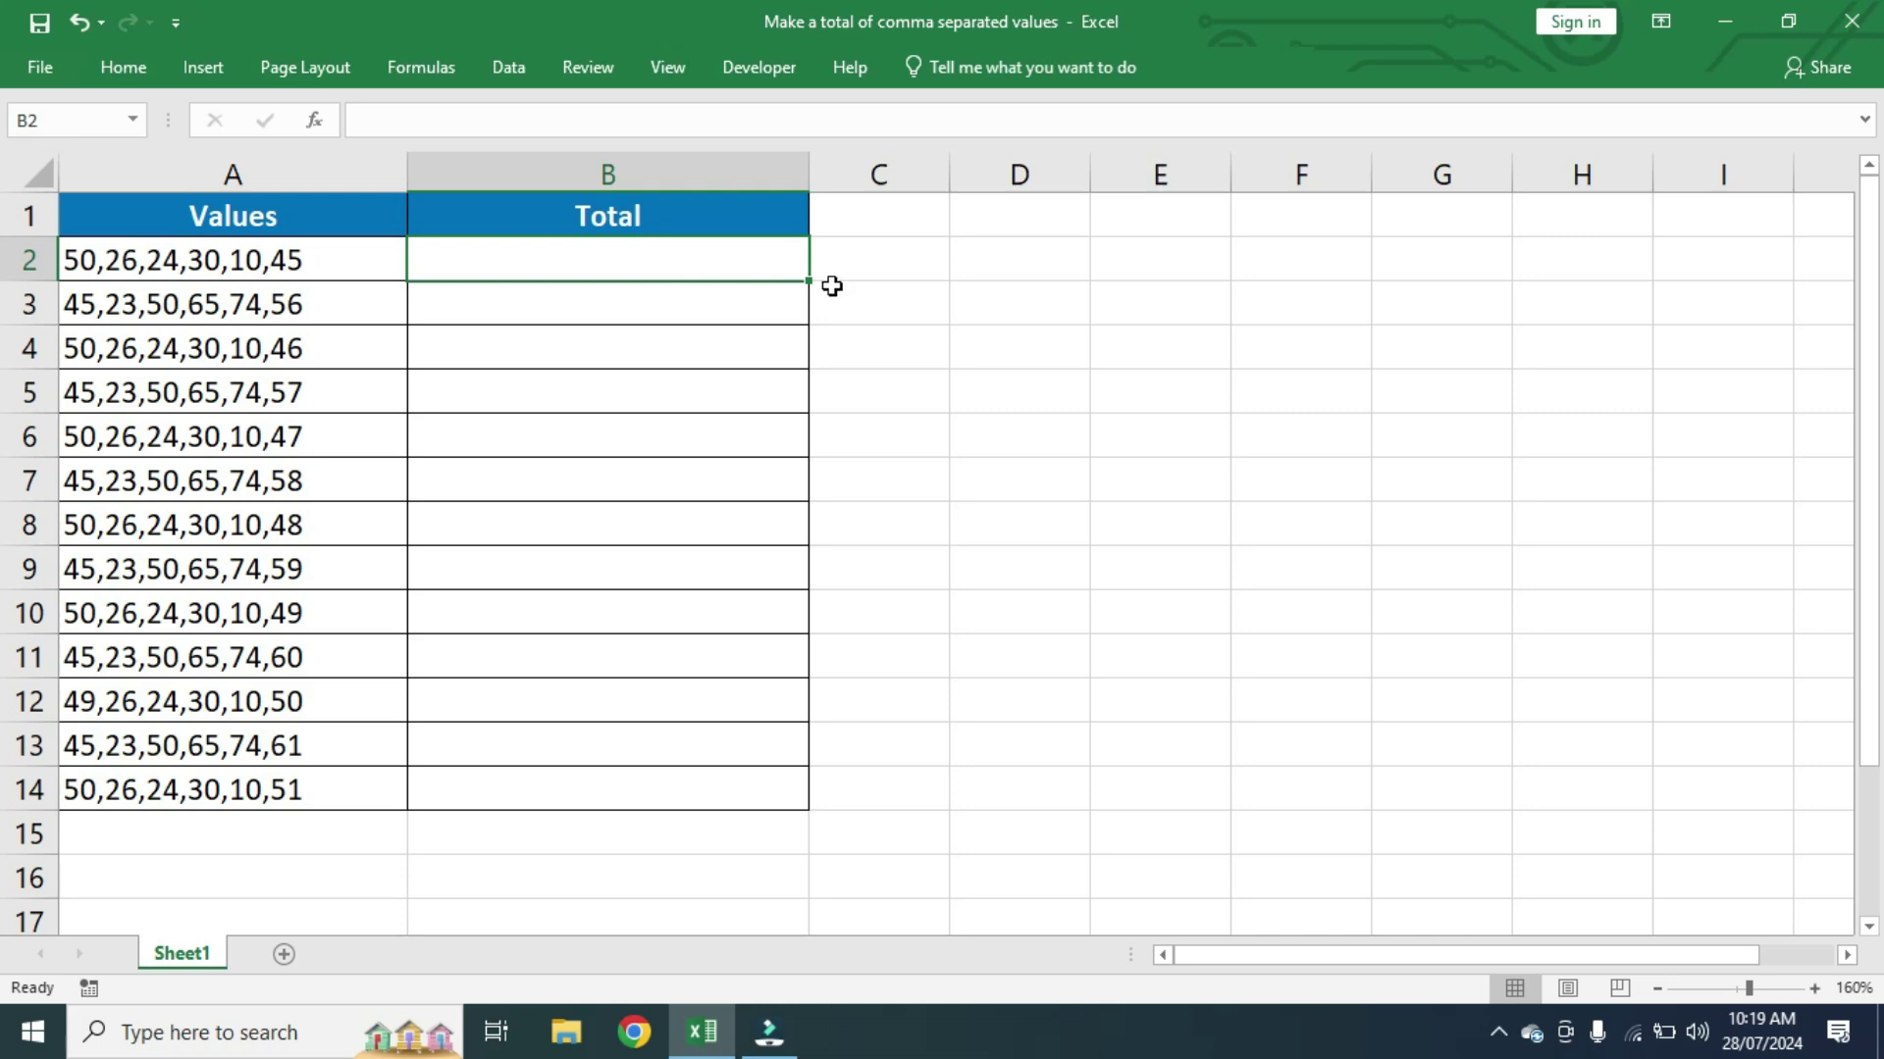
pyautogui.write('=5')
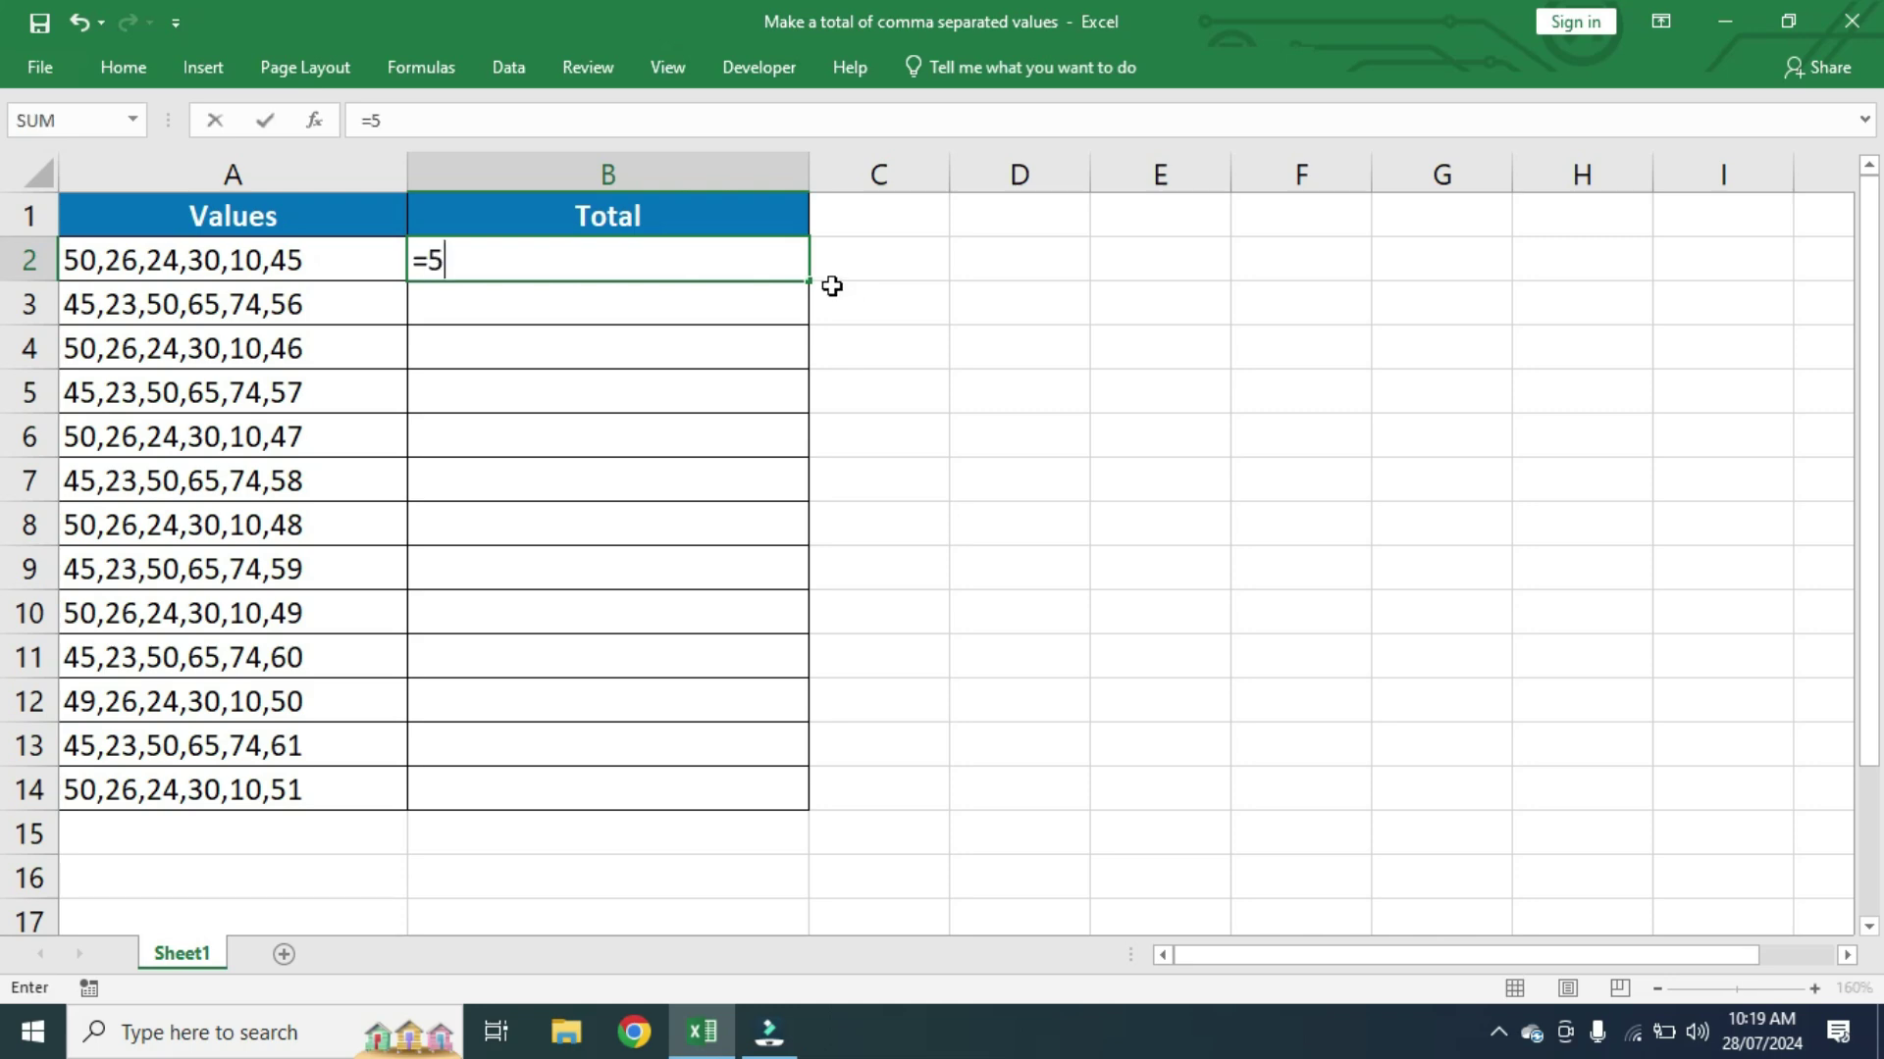
pyautogui.write('0+26+')
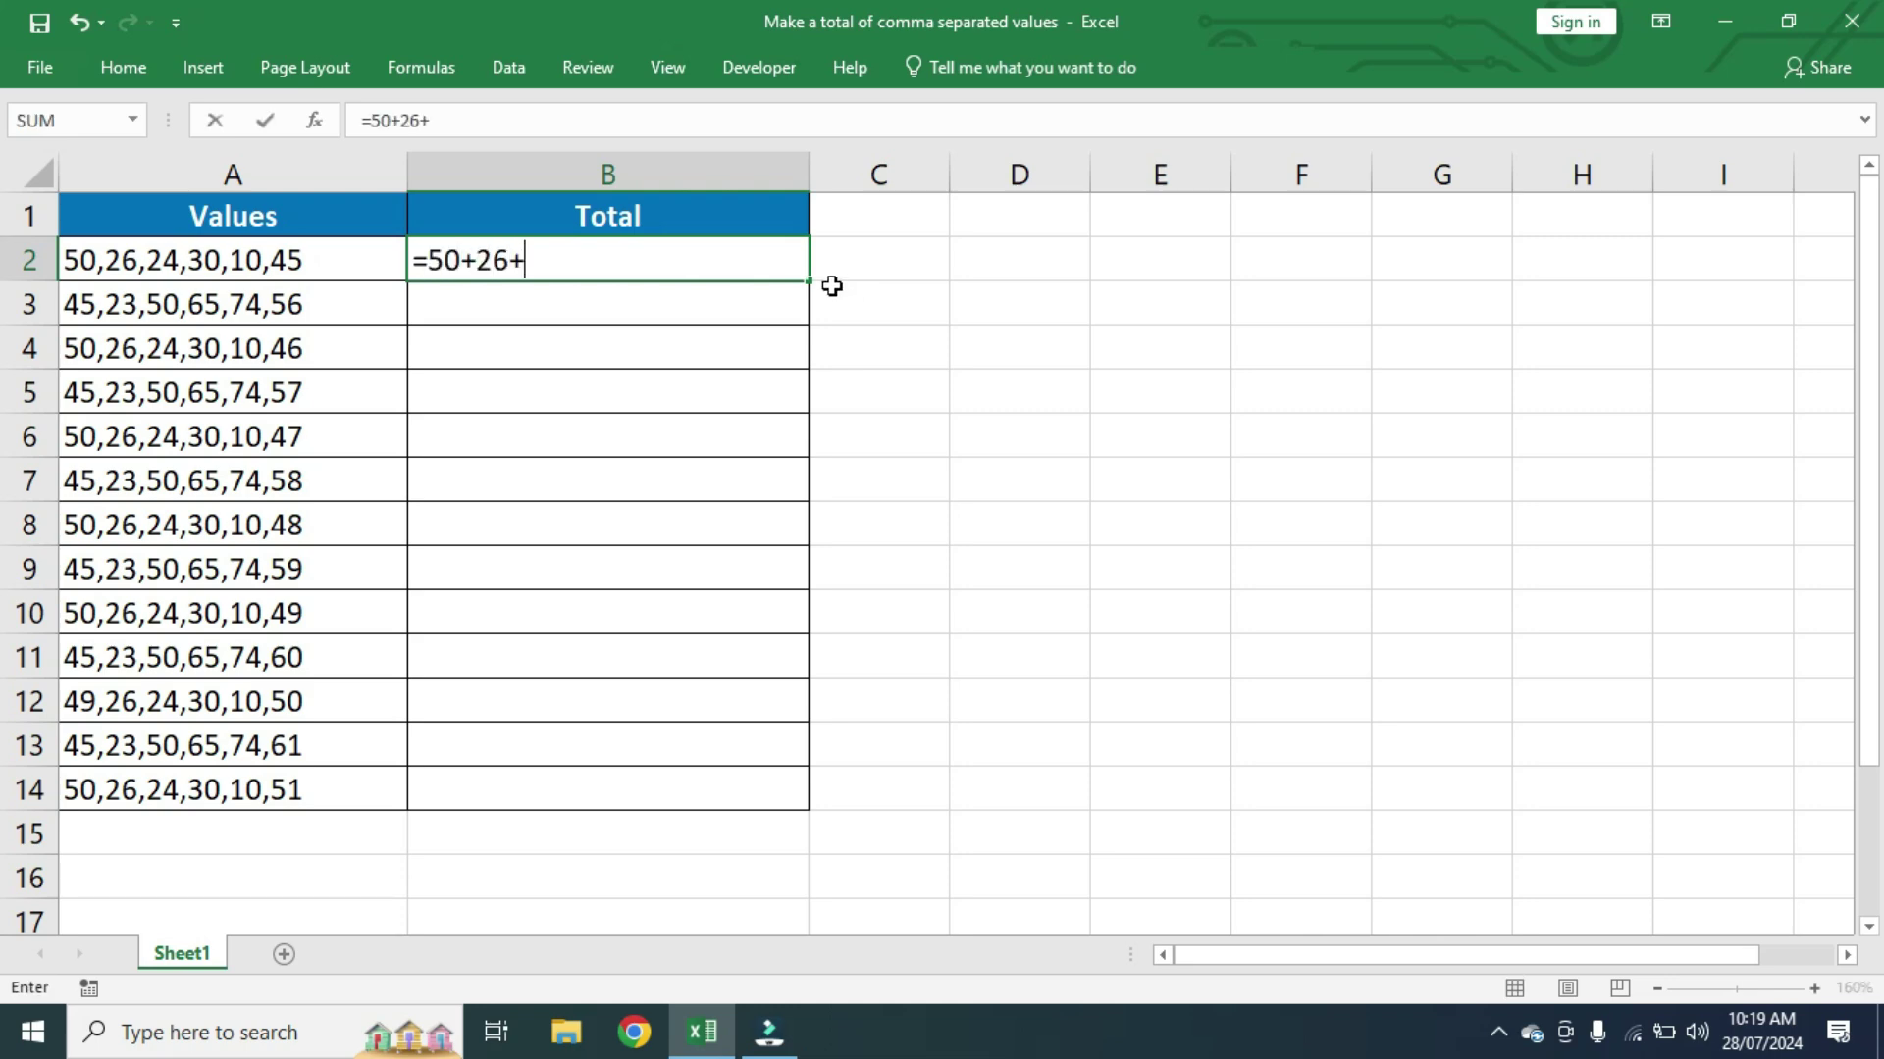
pyautogui.write('24+30')
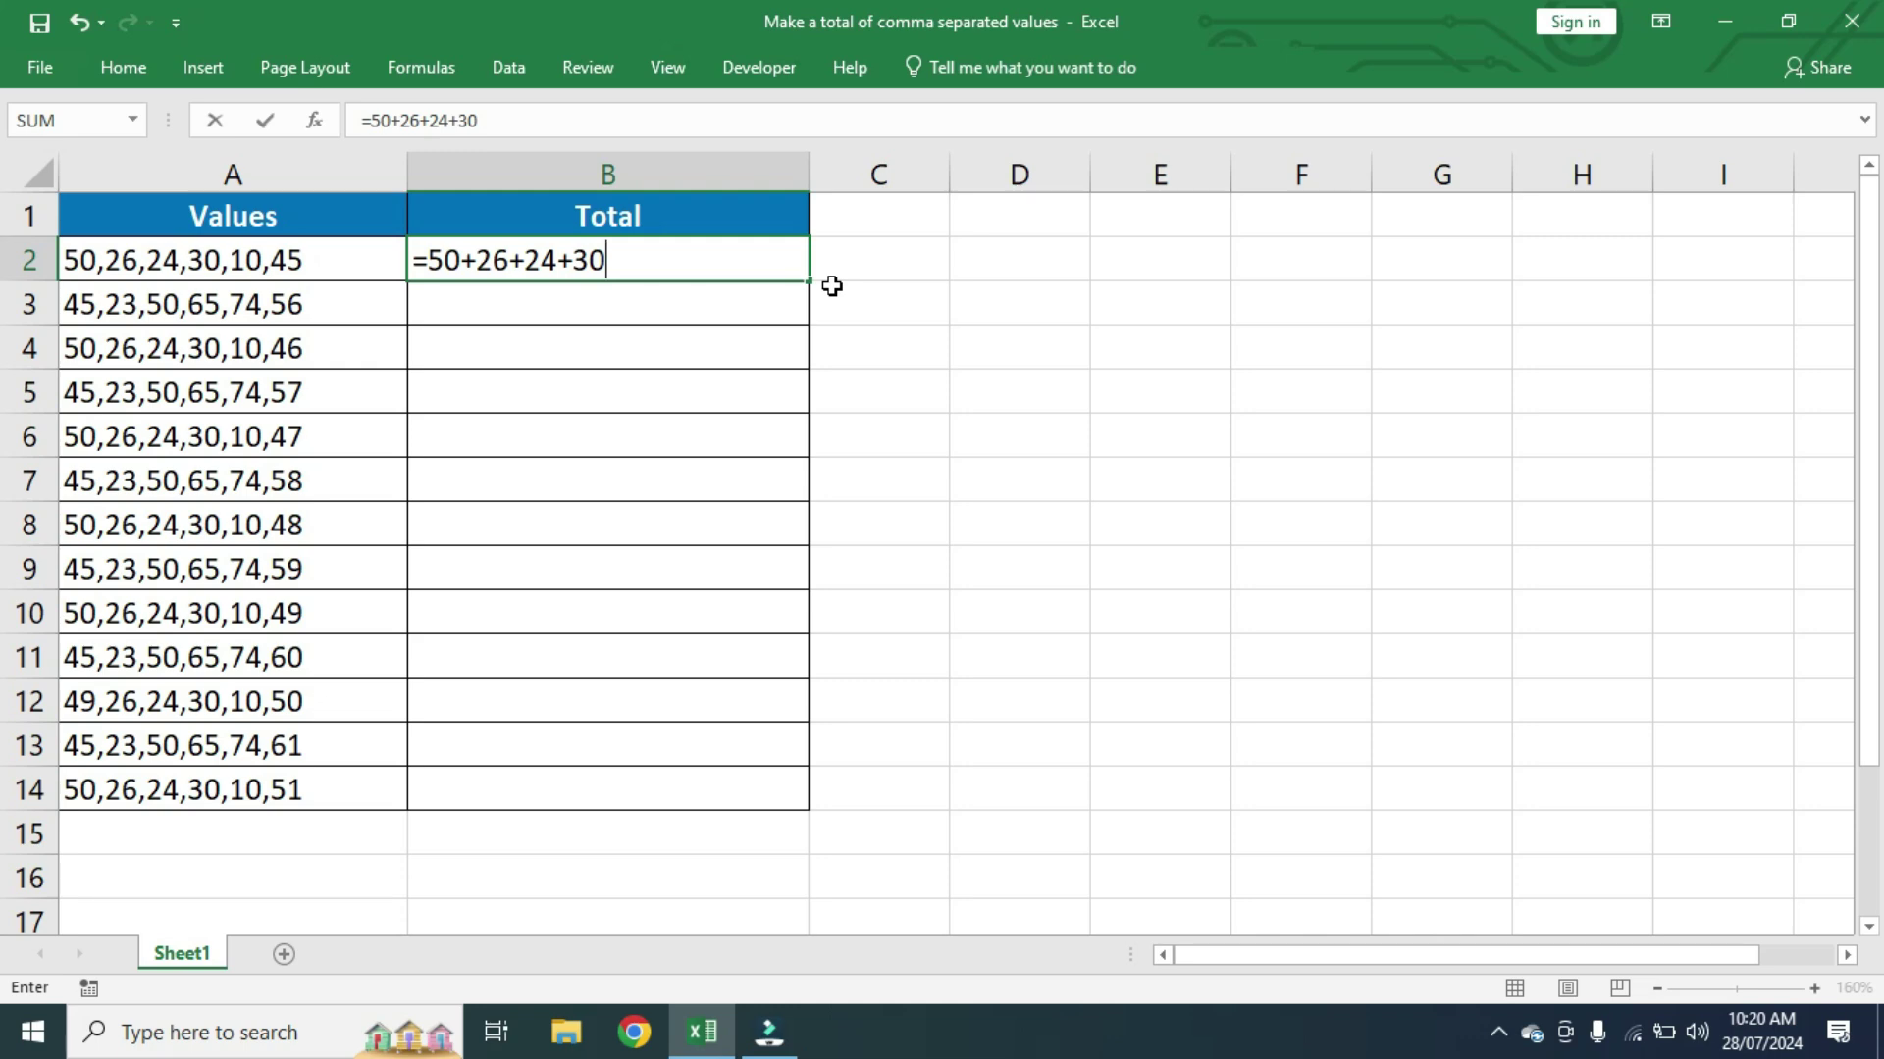
pyautogui.press('BackSpace')
pyautogui.press('BackSpace')
pyautogui.press('BackSpace')
pyautogui.press('BackSpace')
pyautogui.press('BackSpace')
pyautogui.press('BackSpace')
pyautogui.press('BackSpace')
pyautogui.press('BackSpace')
pyautogui.press('BackSpace')
pyautogui.press('BackSpace')
pyautogui.press('BackSpace')
pyautogui.press('BackSpace')
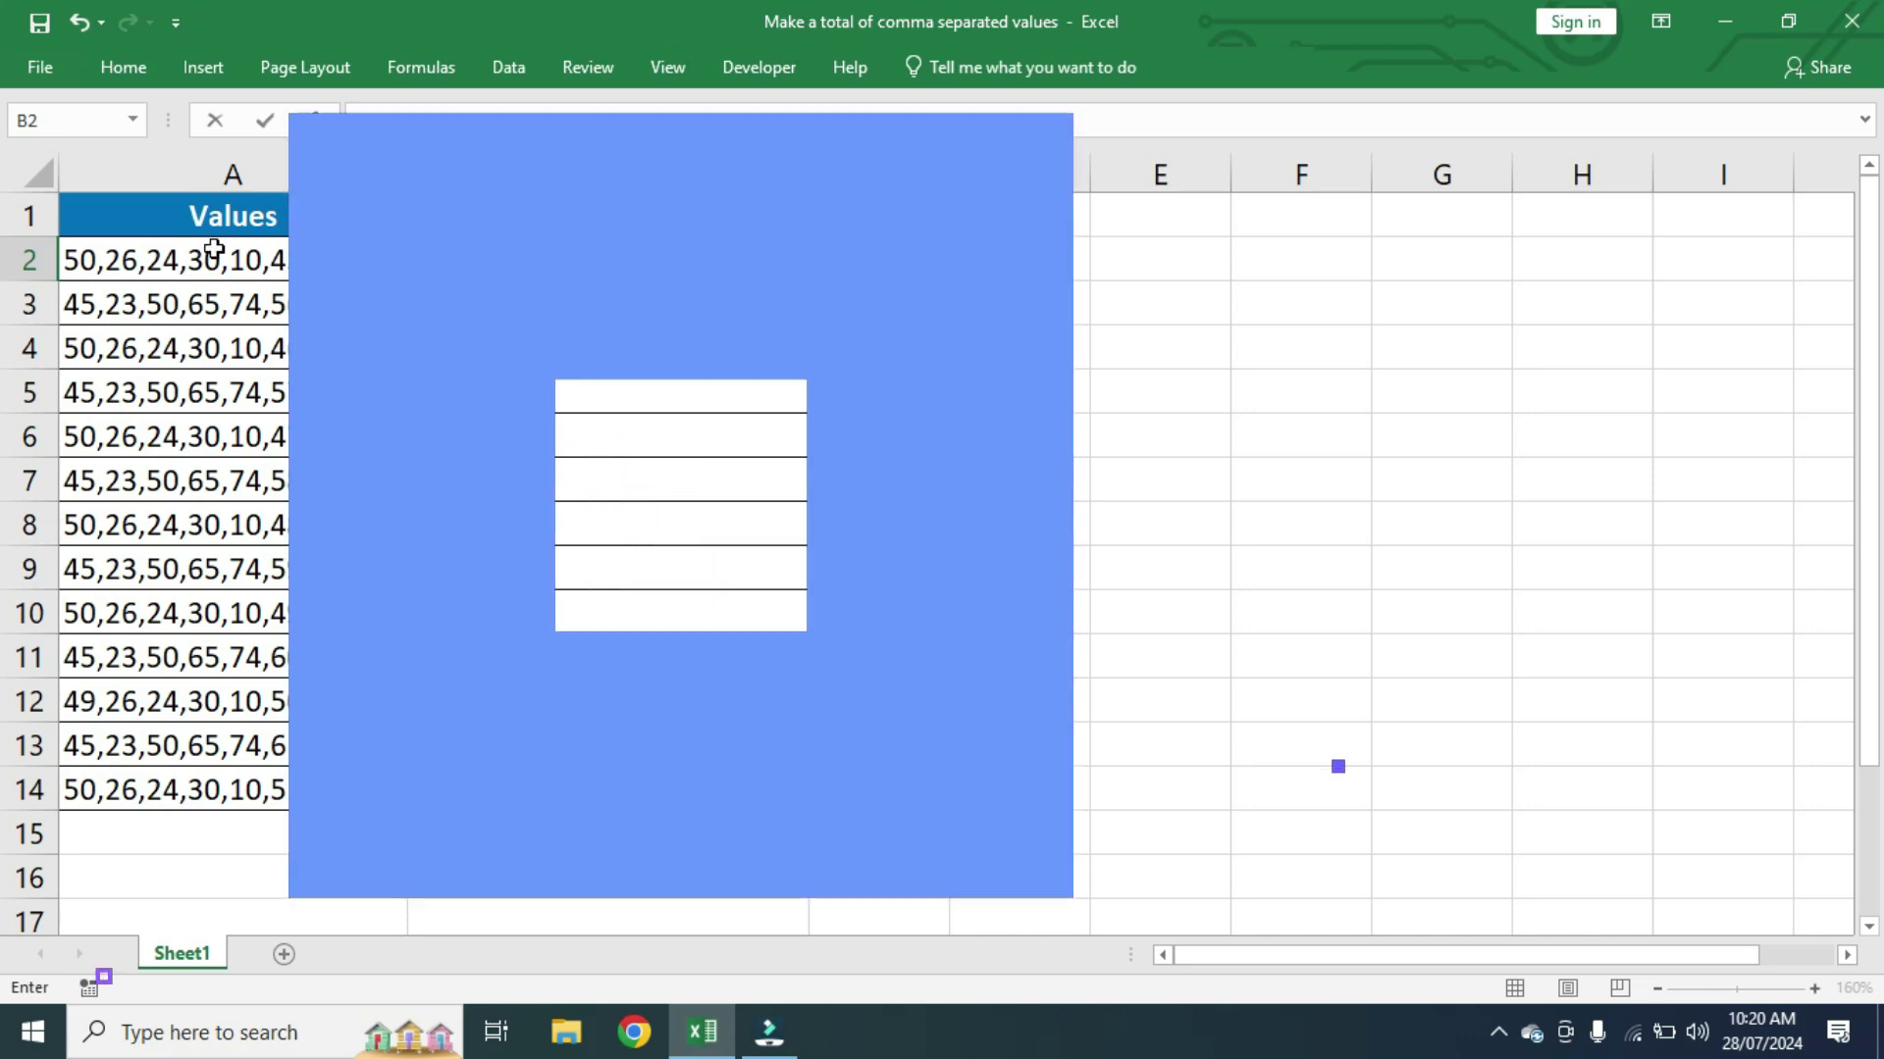
# Step: Enter =SUBSTITUTE(A2,",","+") in B2 and fill it down to B14
pyautogui.click(204, 249)
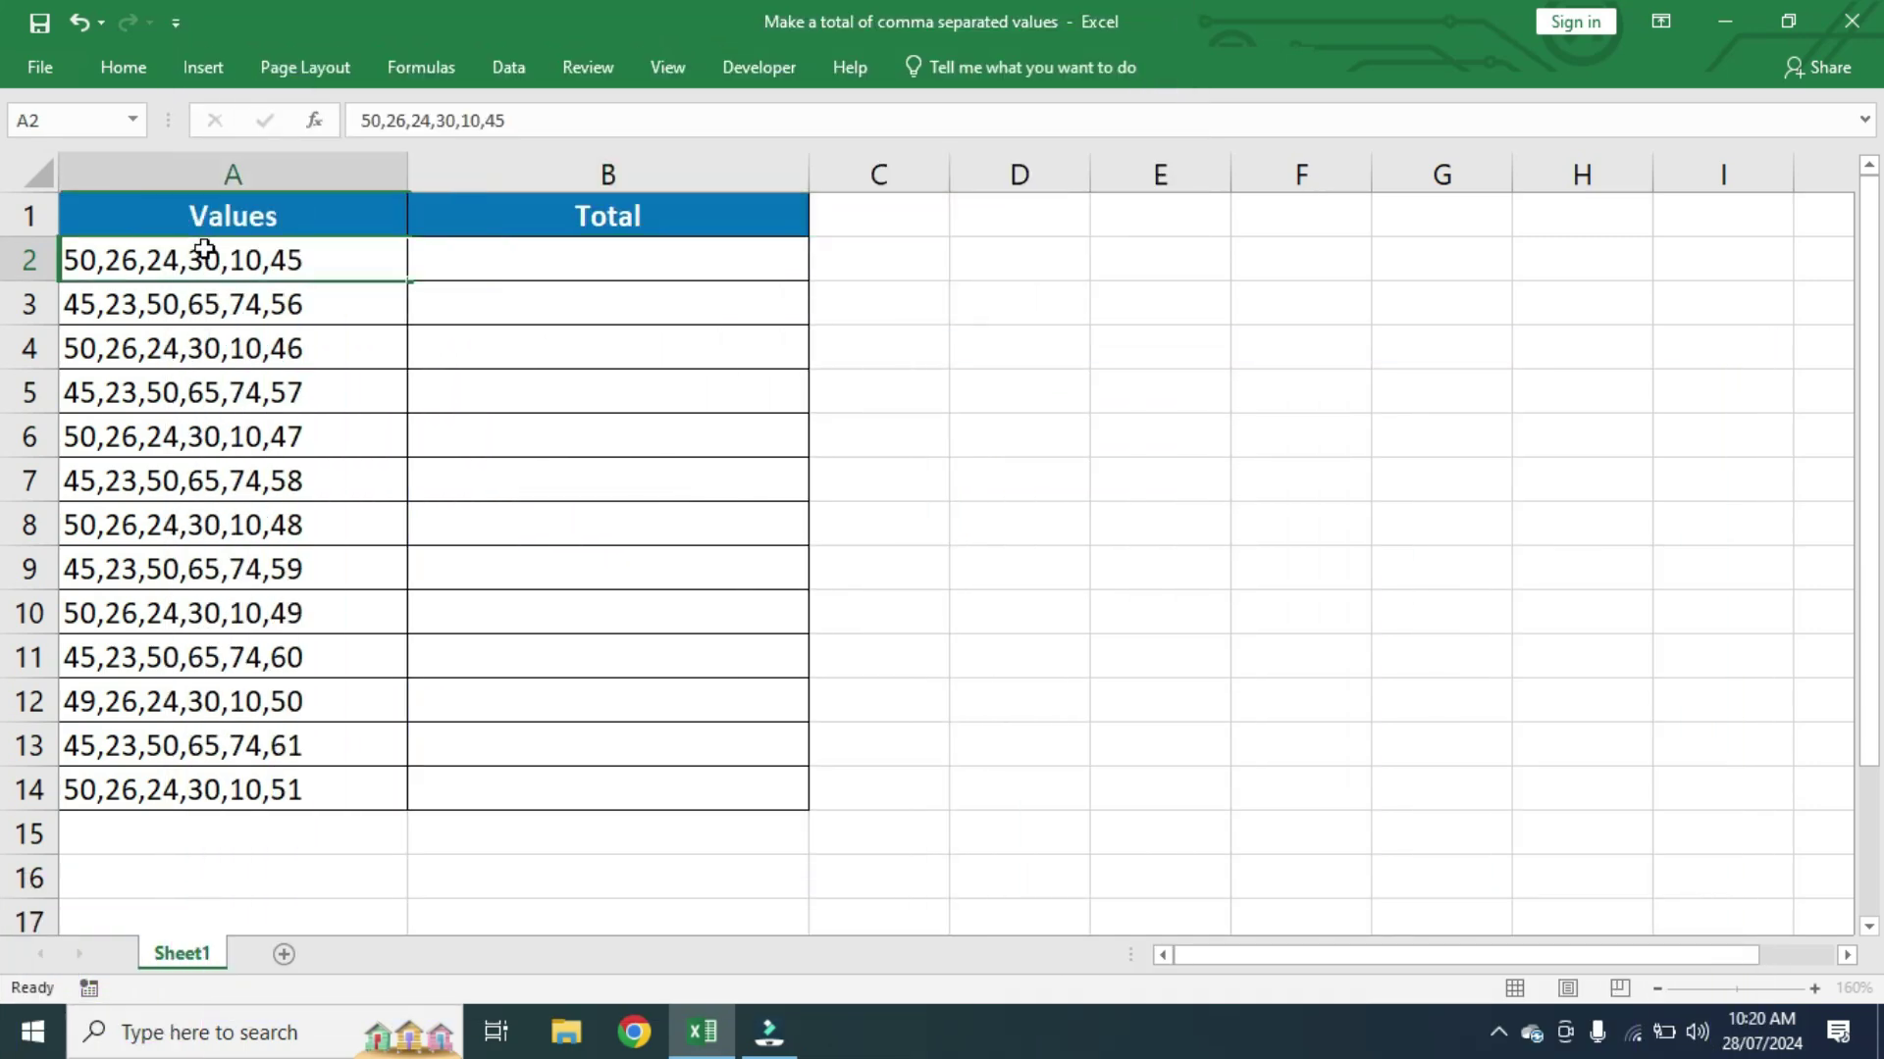
pyautogui.moveTo(204, 249); pyautogui.dragTo(195, 799)
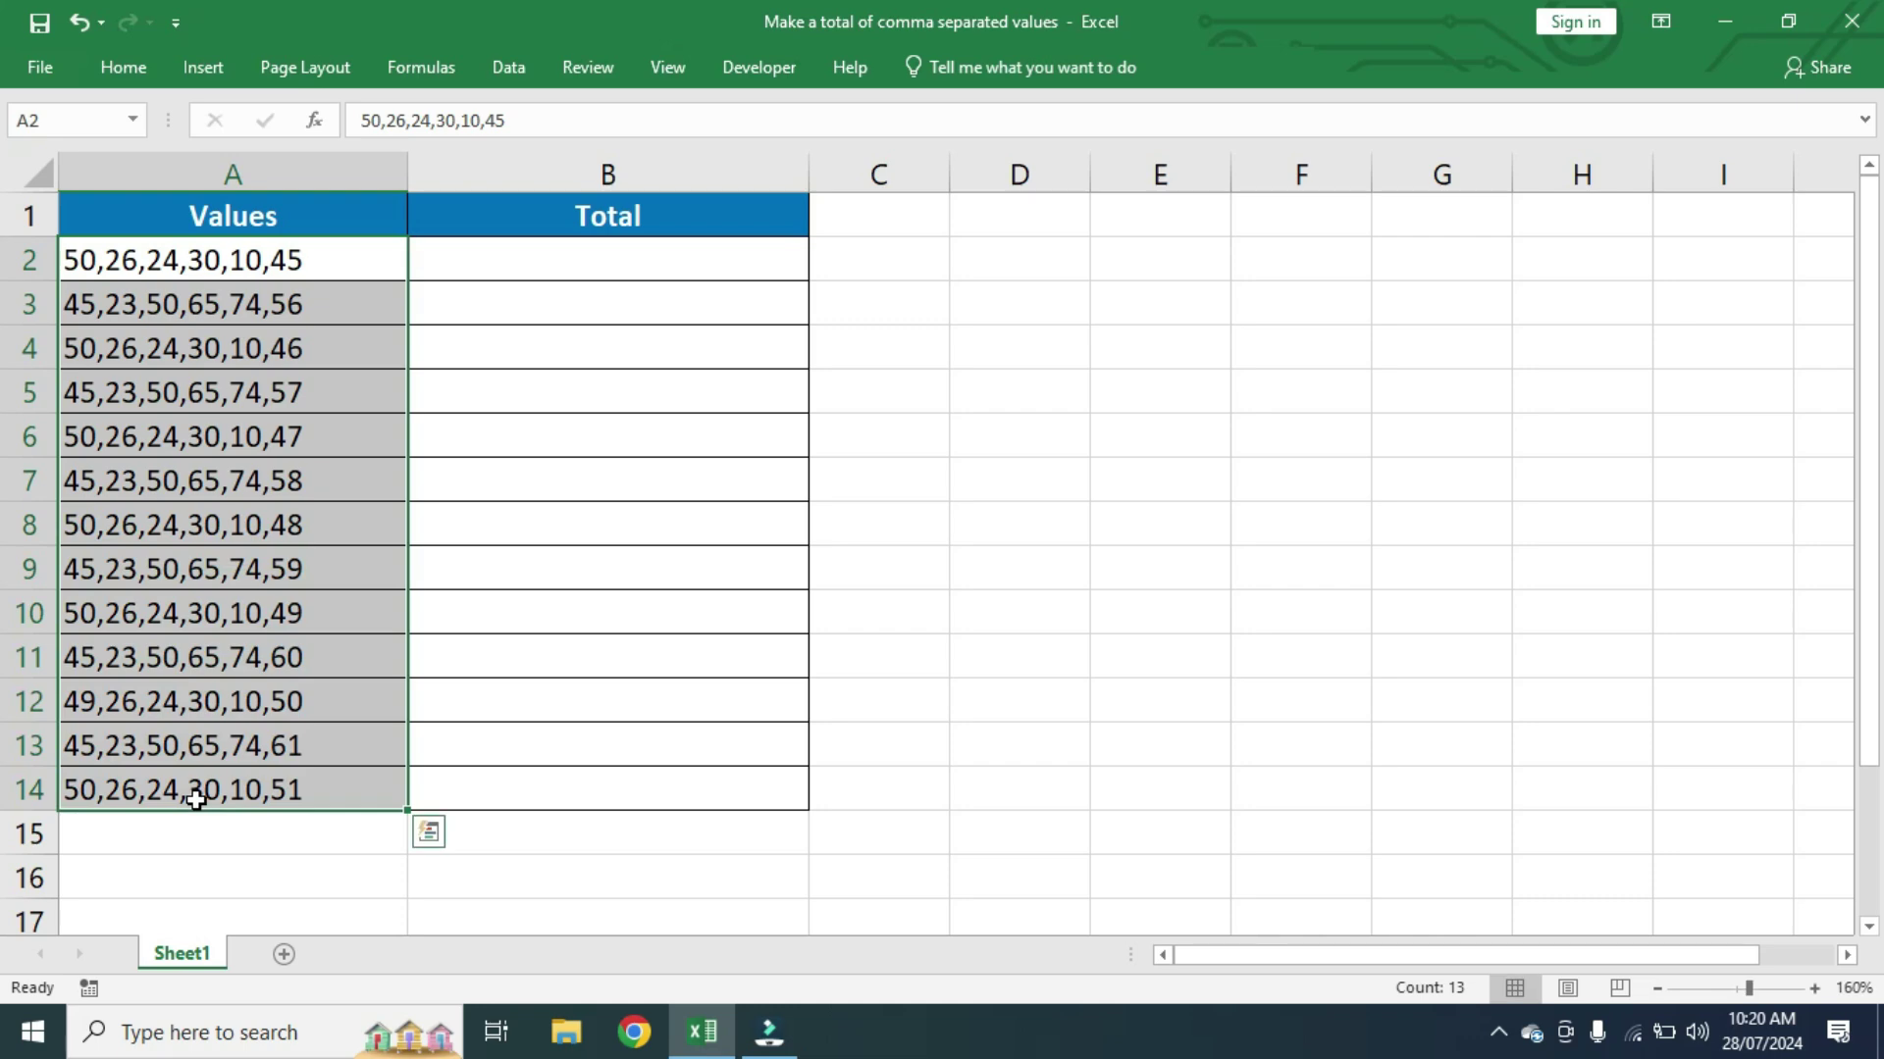
pyautogui.click(697, 265)
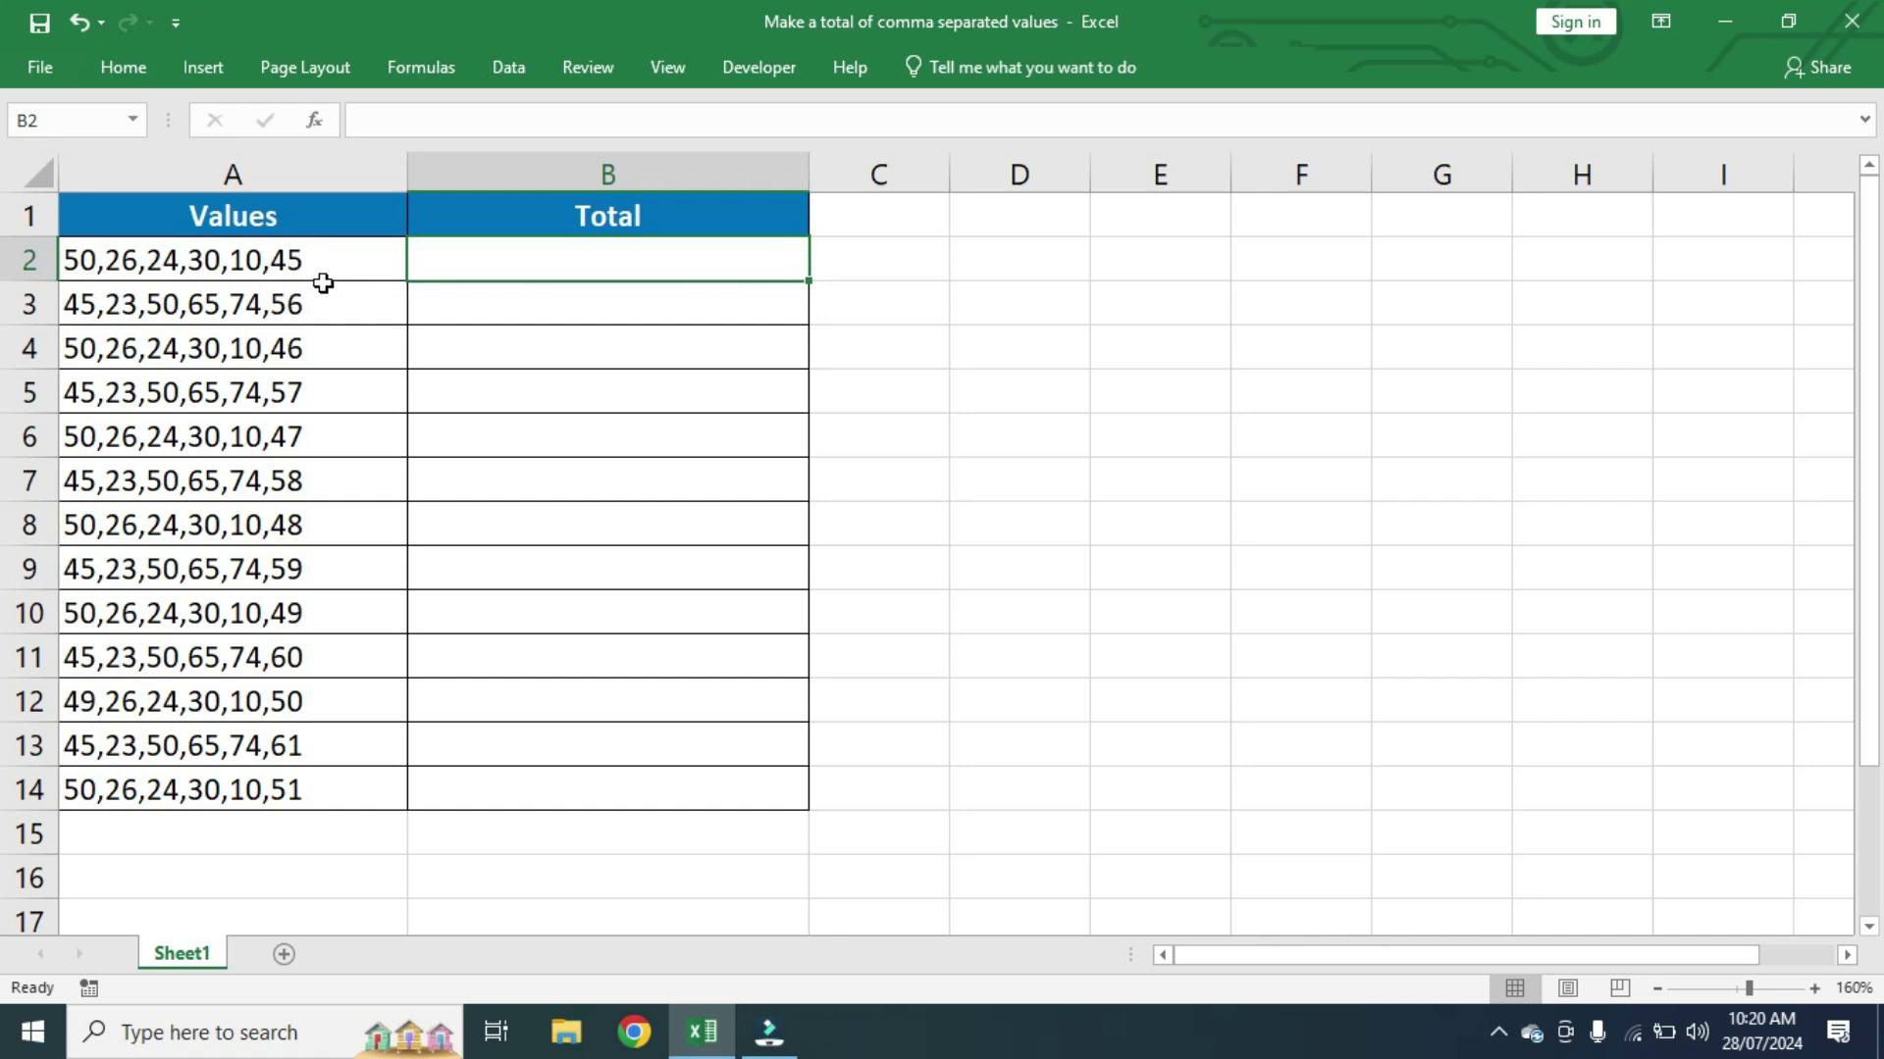
pyautogui.write('=sub')
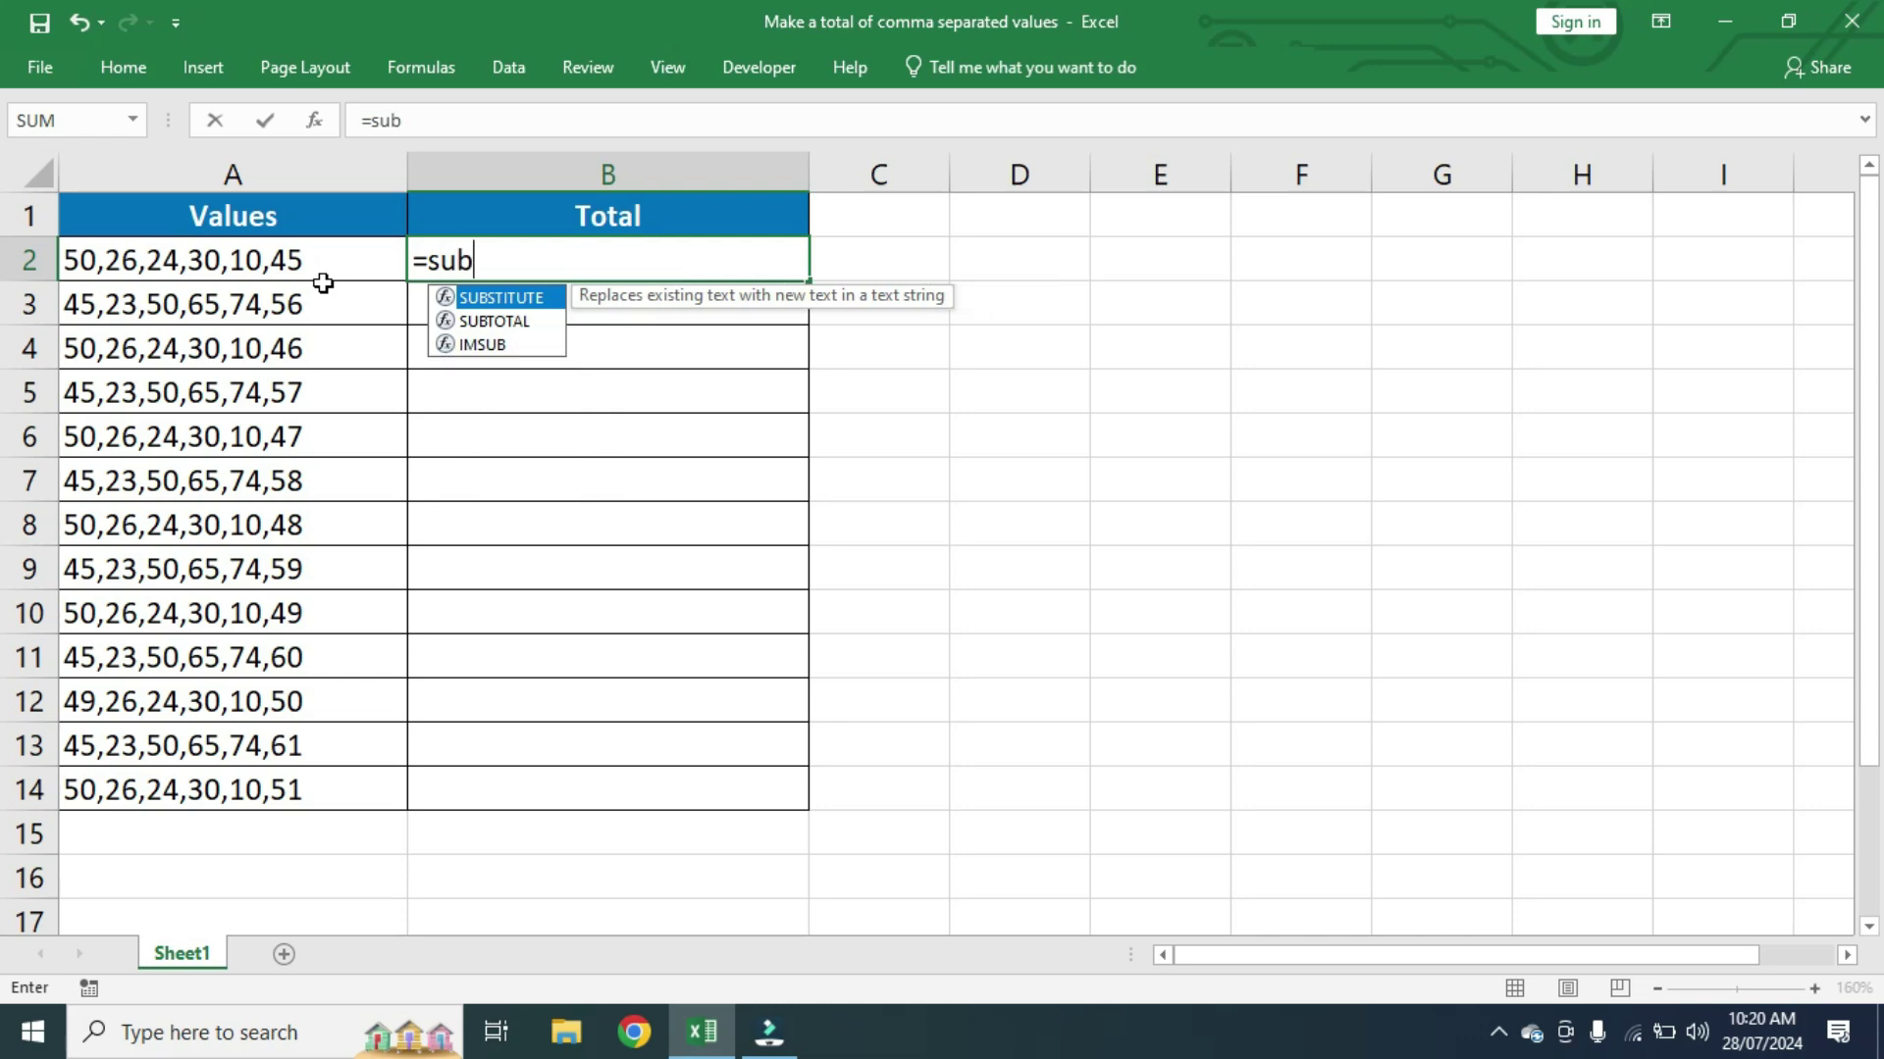
pyautogui.press('Tab')
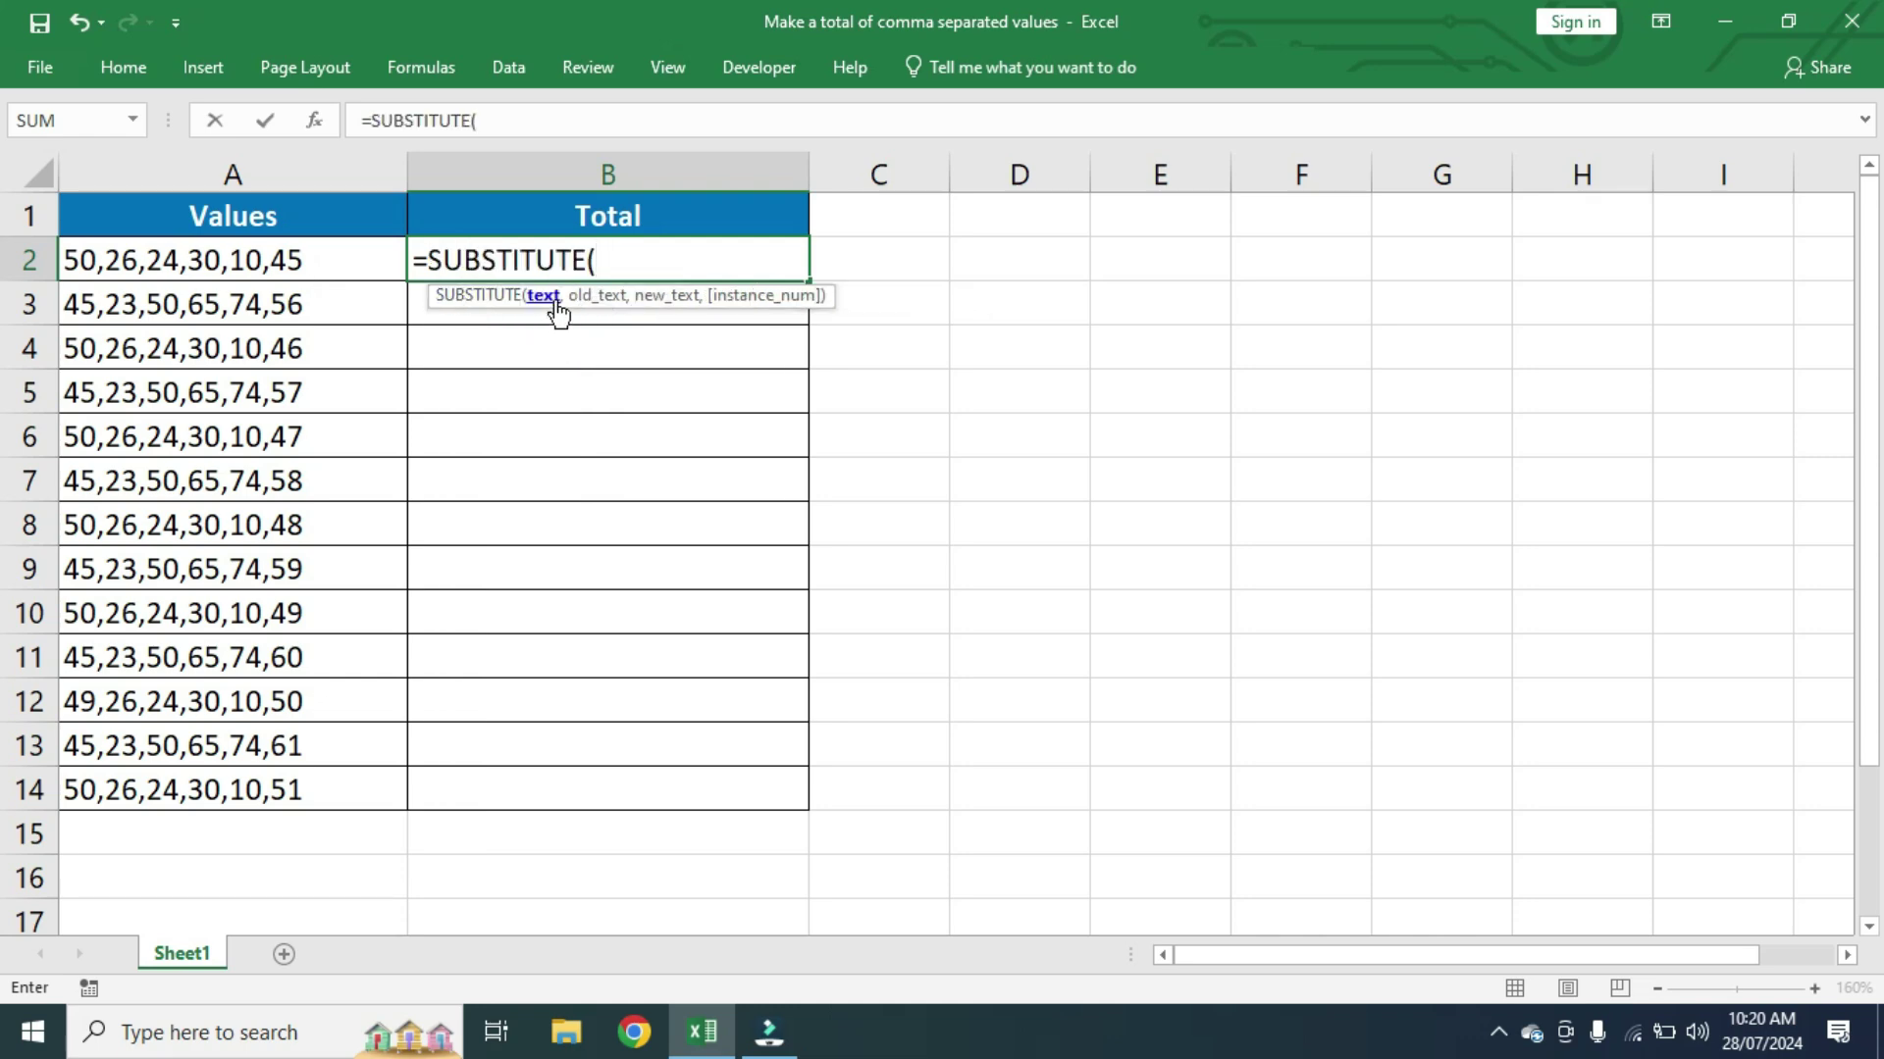
pyautogui.click(297, 277)
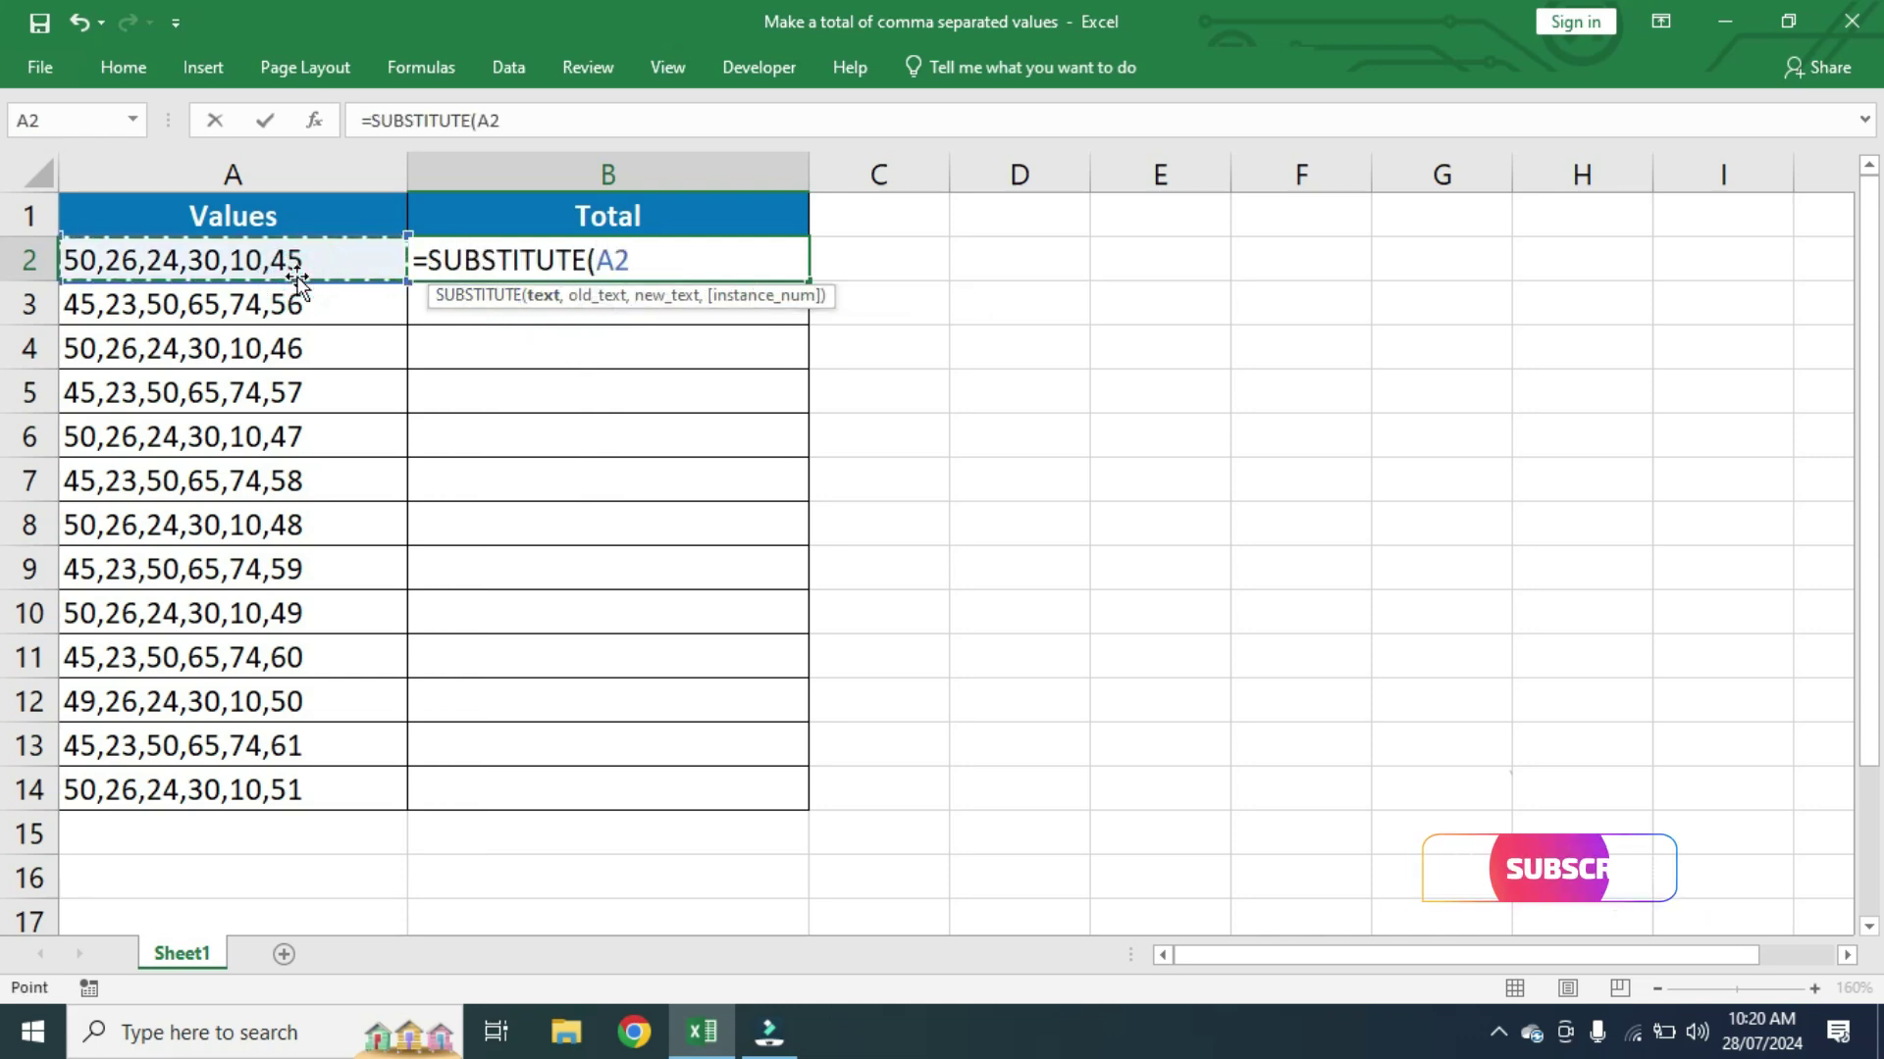
pyautogui.write(',')
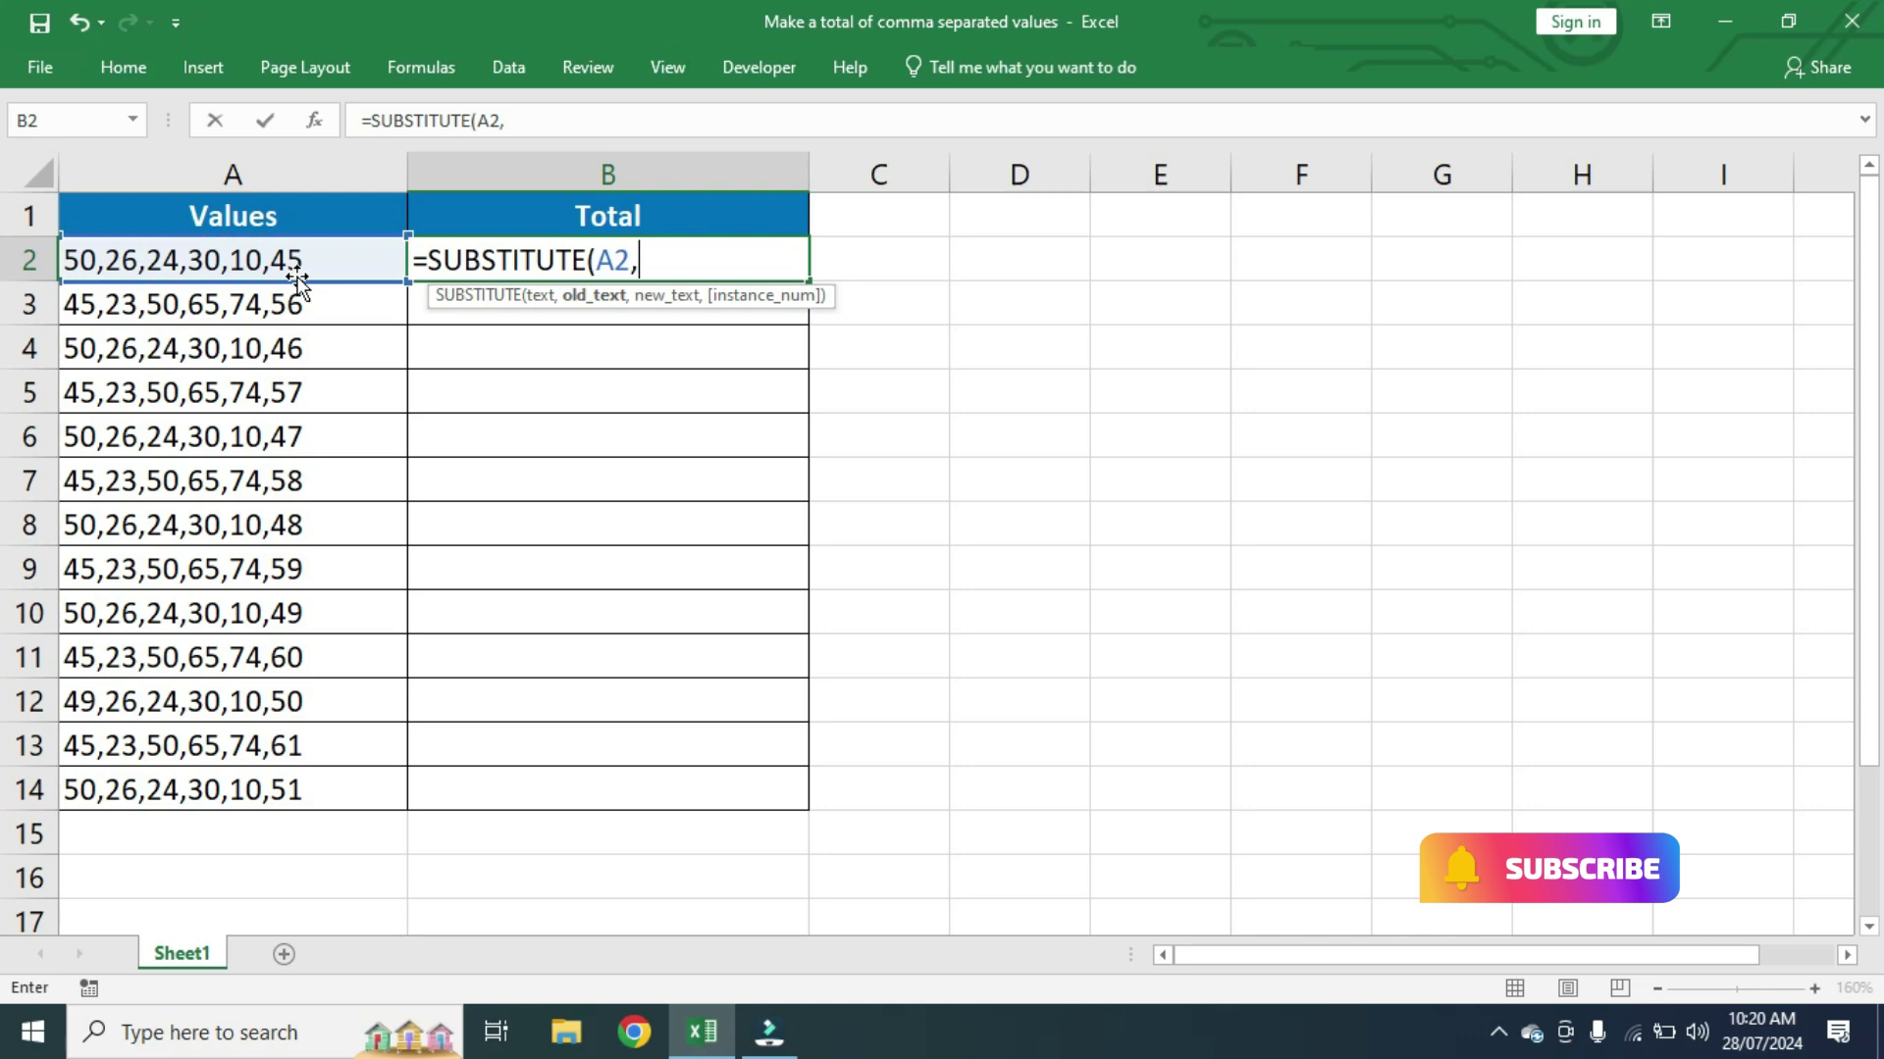
pyautogui.write('",')
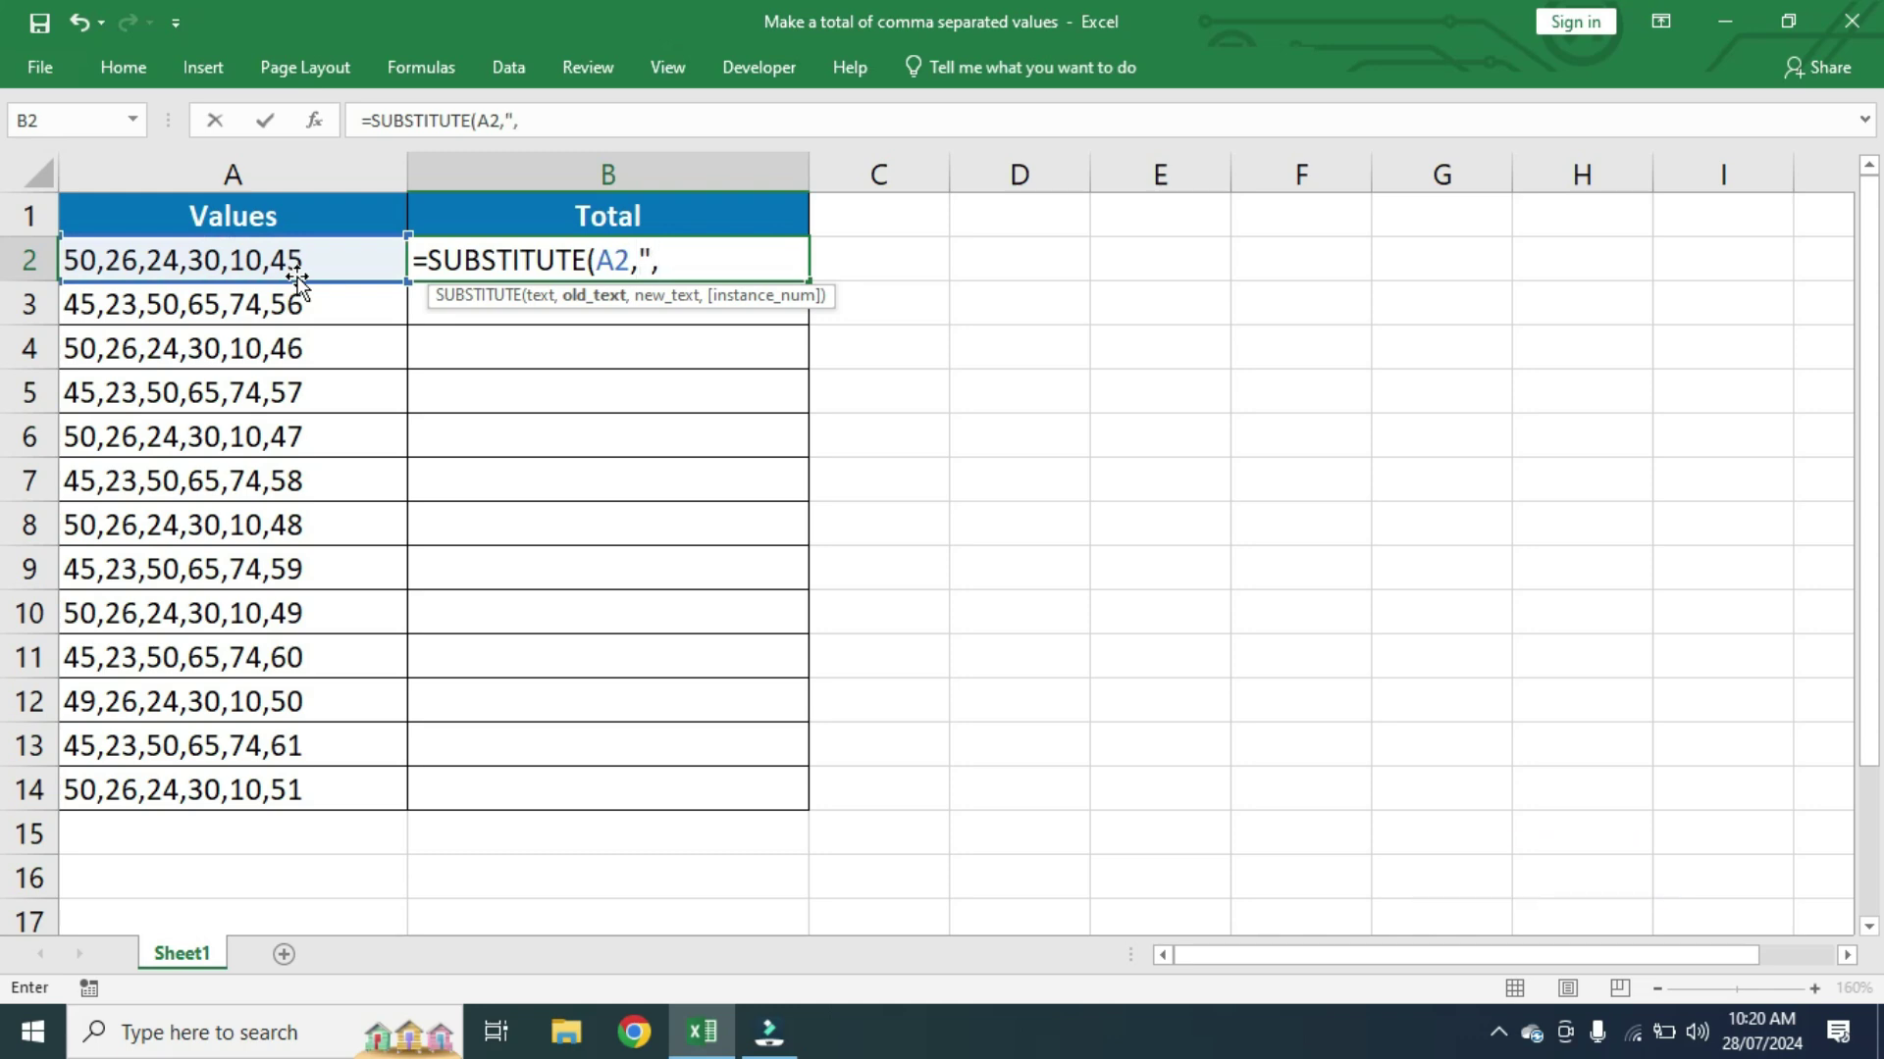
pyautogui.write('"')
pyautogui.write(',')
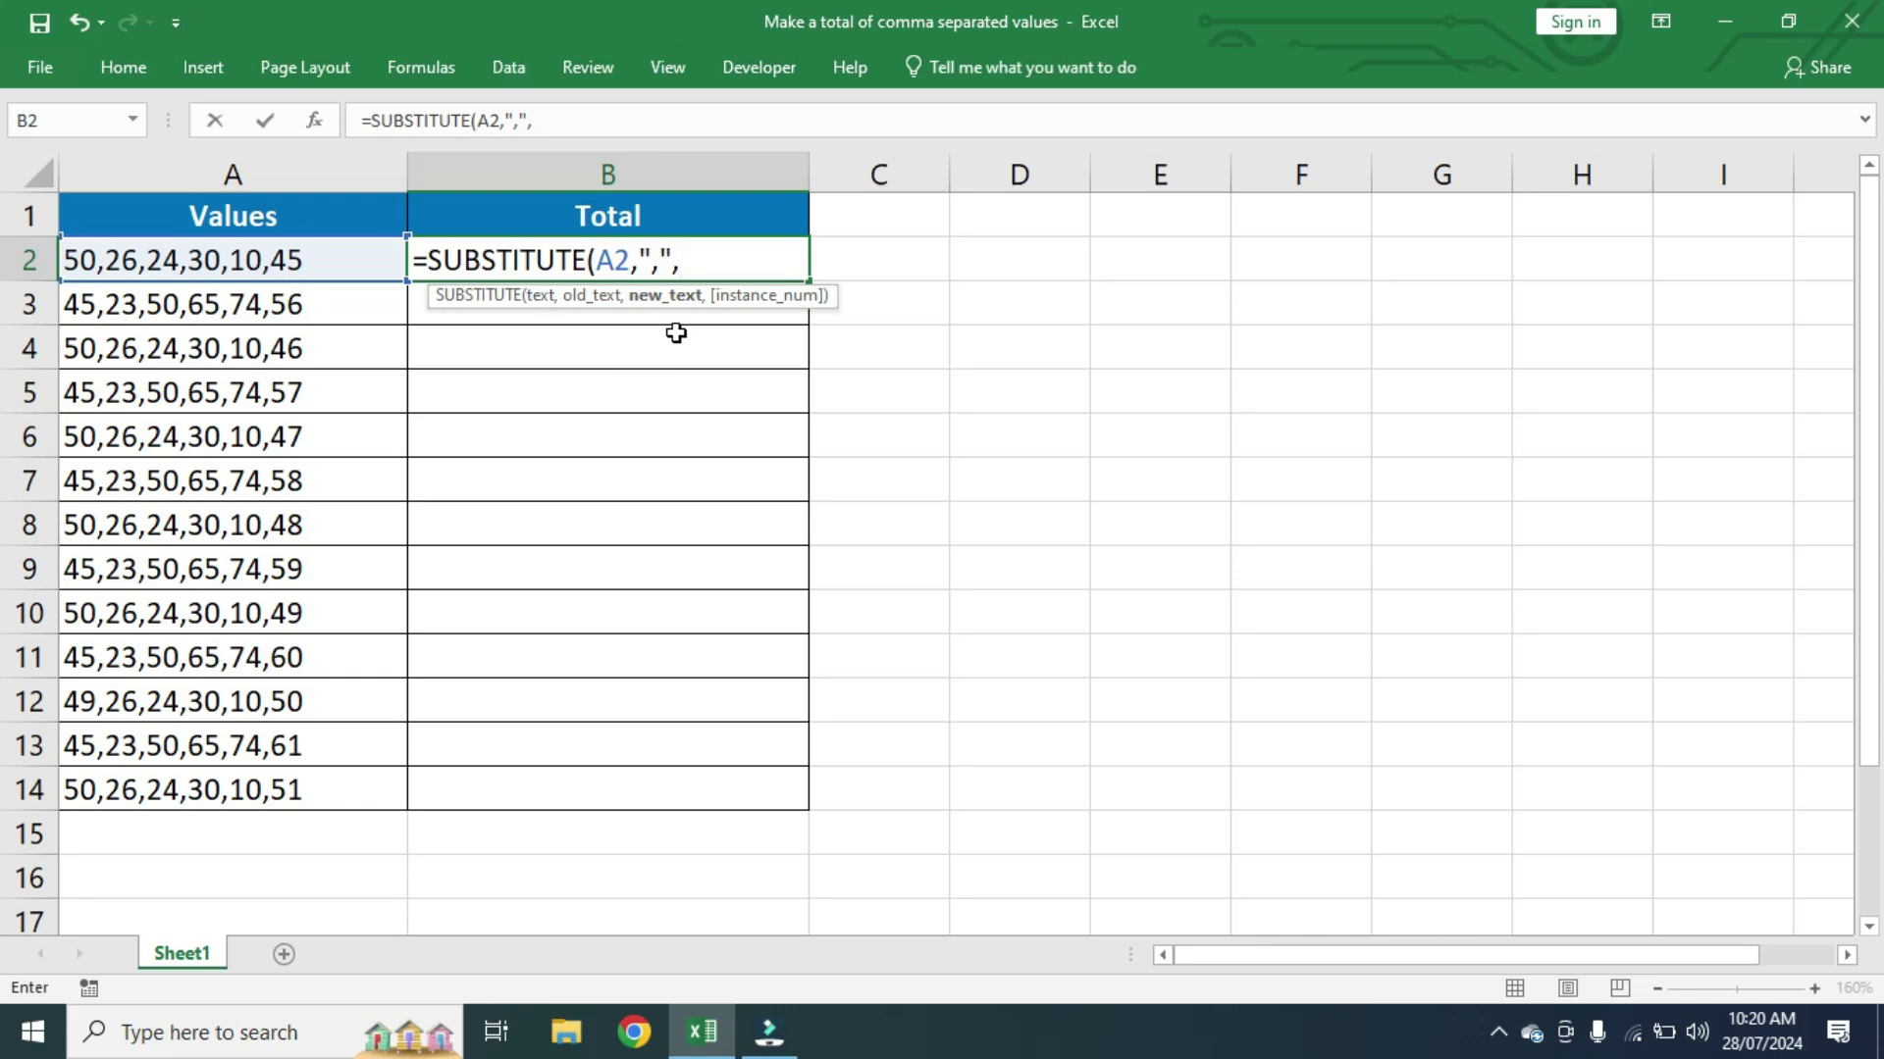
pyautogui.write('"')
pyautogui.write('+"')
pyautogui.write(')')
pyautogui.press('Return')
pyautogui.click(724, 259)
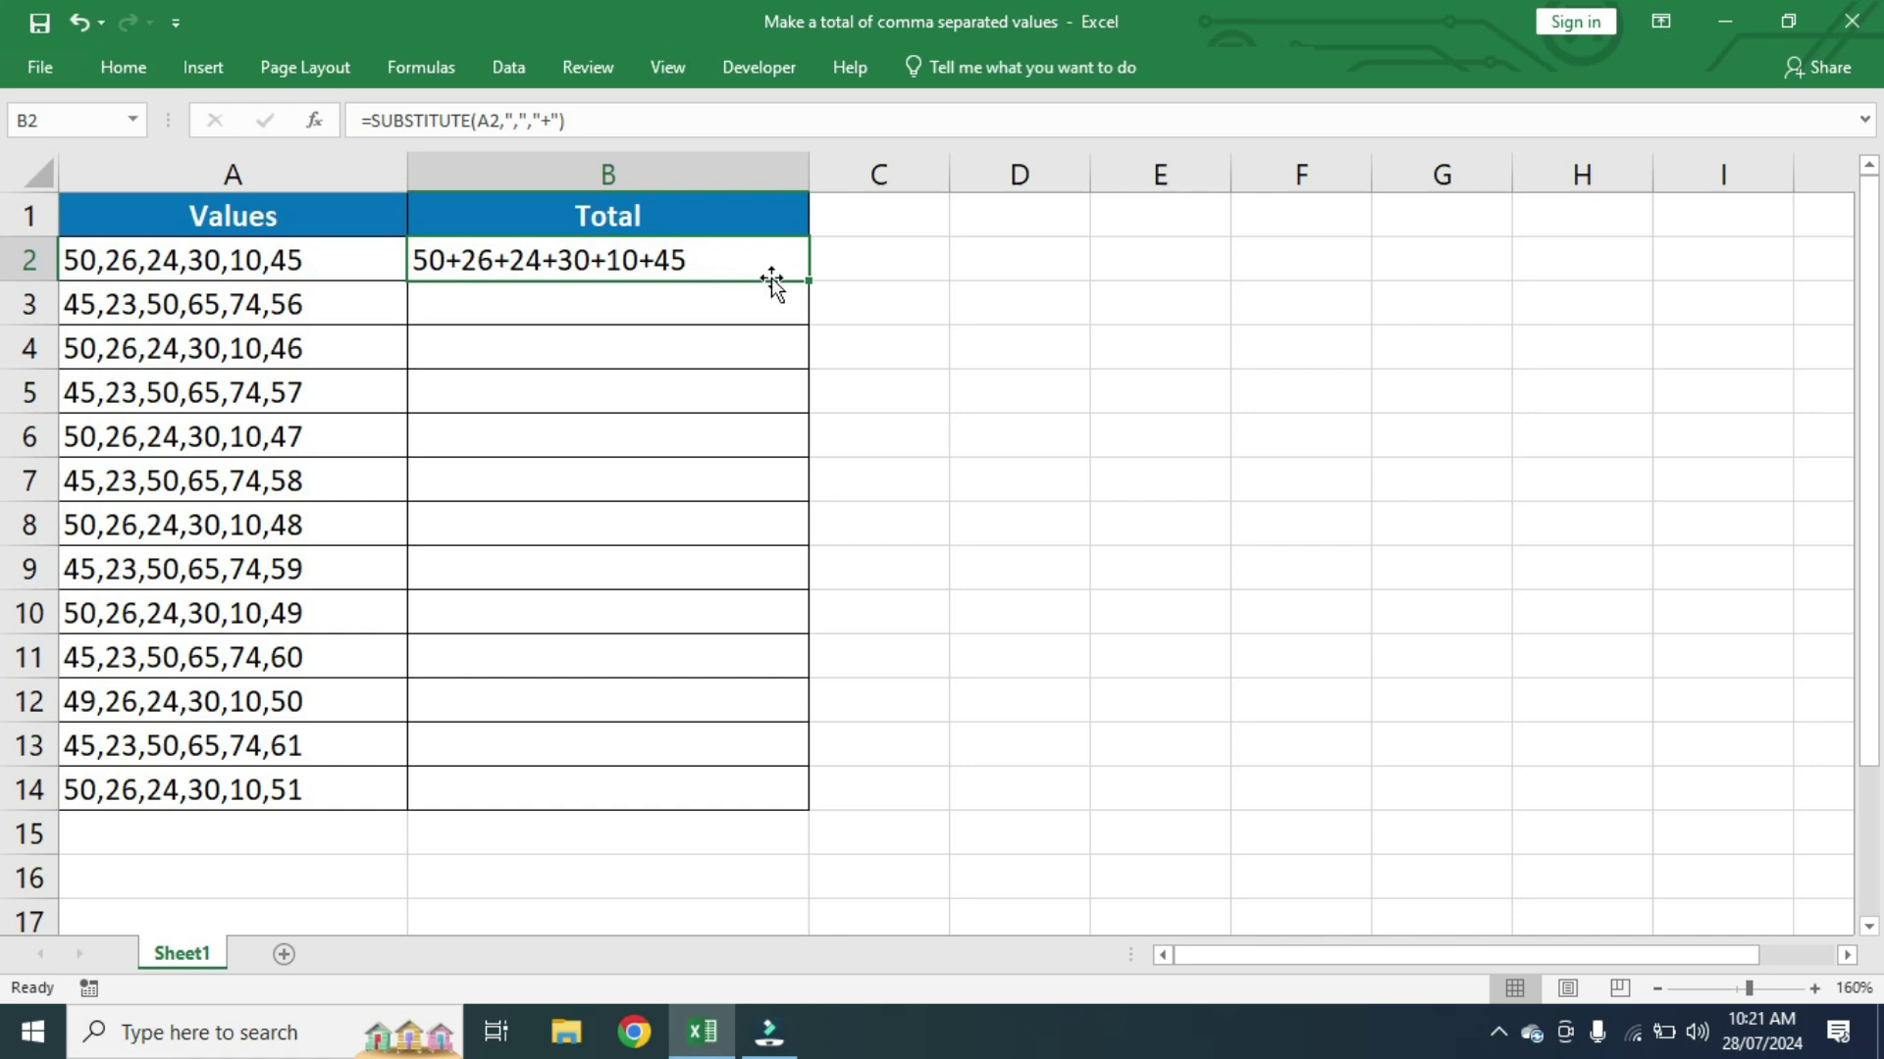
pyautogui.doubleClick(805, 283)
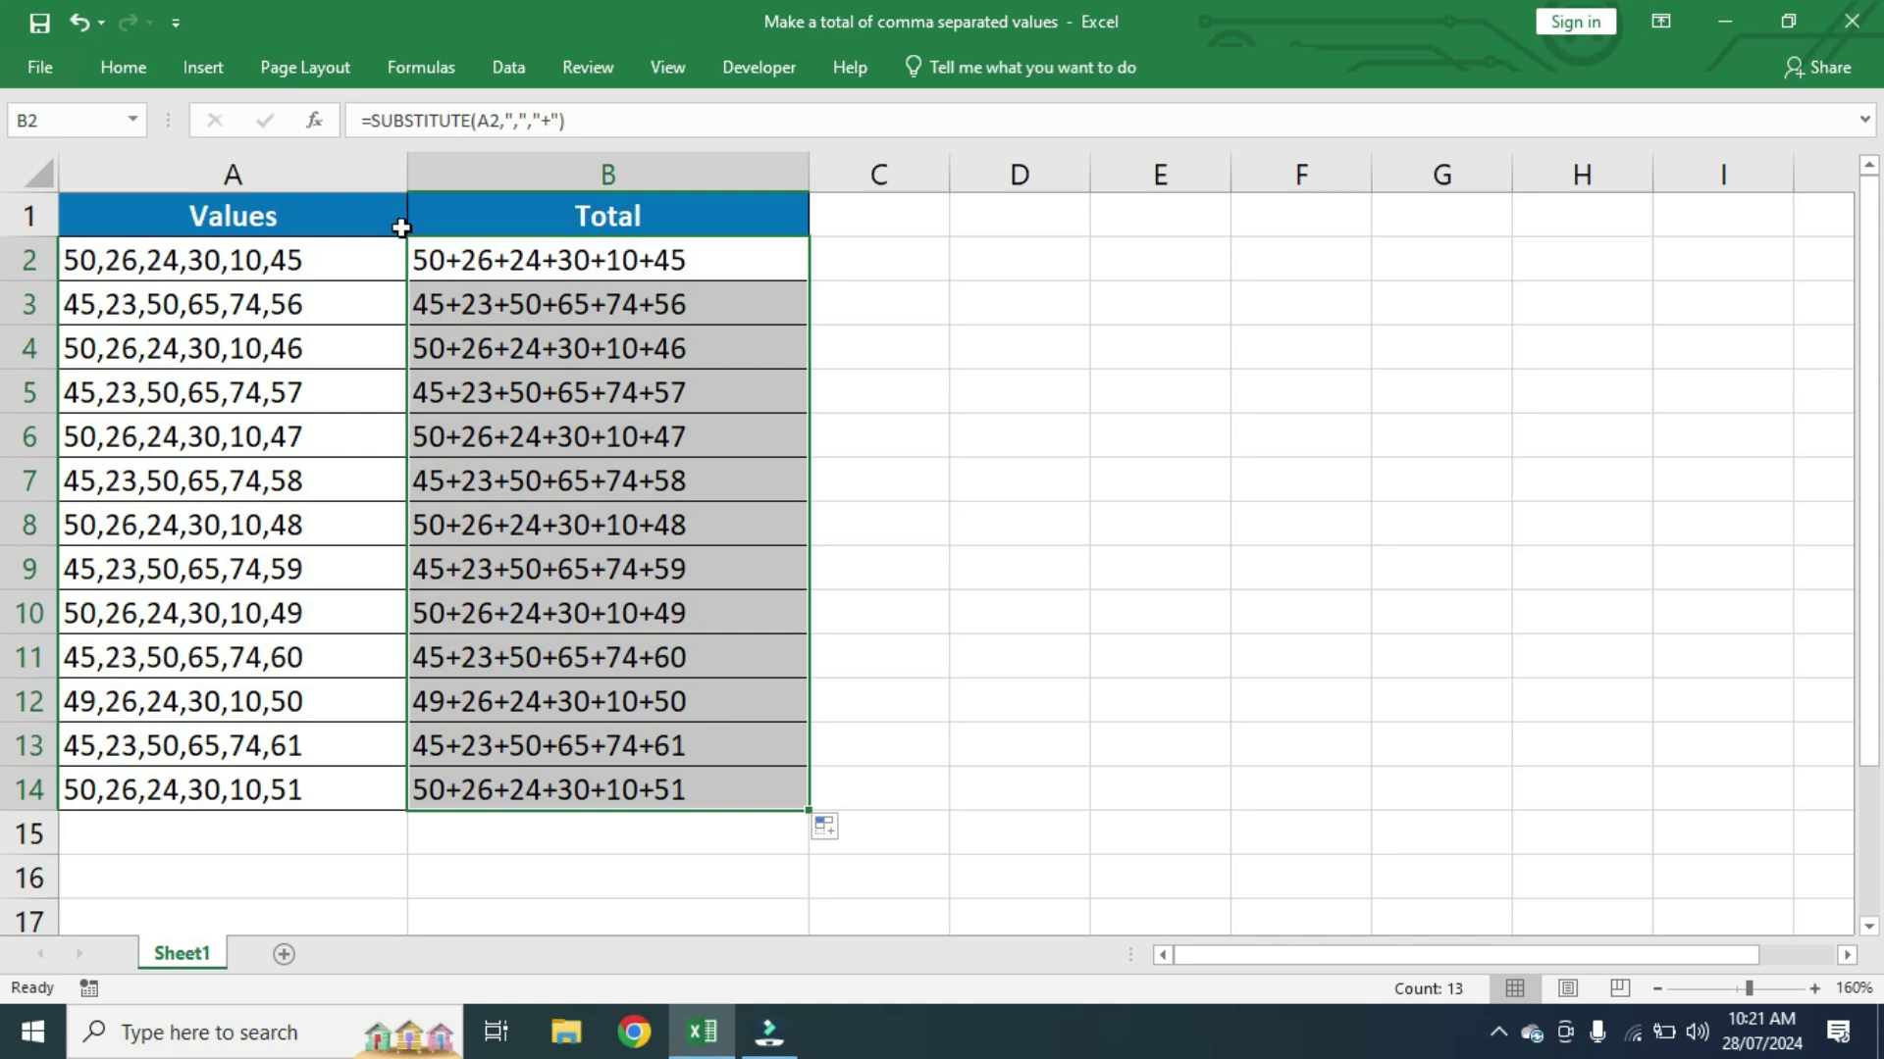
# Step: Edit B2's formula to ="="&SUBSTITUTE(A2,",","+")
pyautogui.click(471, 260)
pyautogui.doubleClick(463, 260)
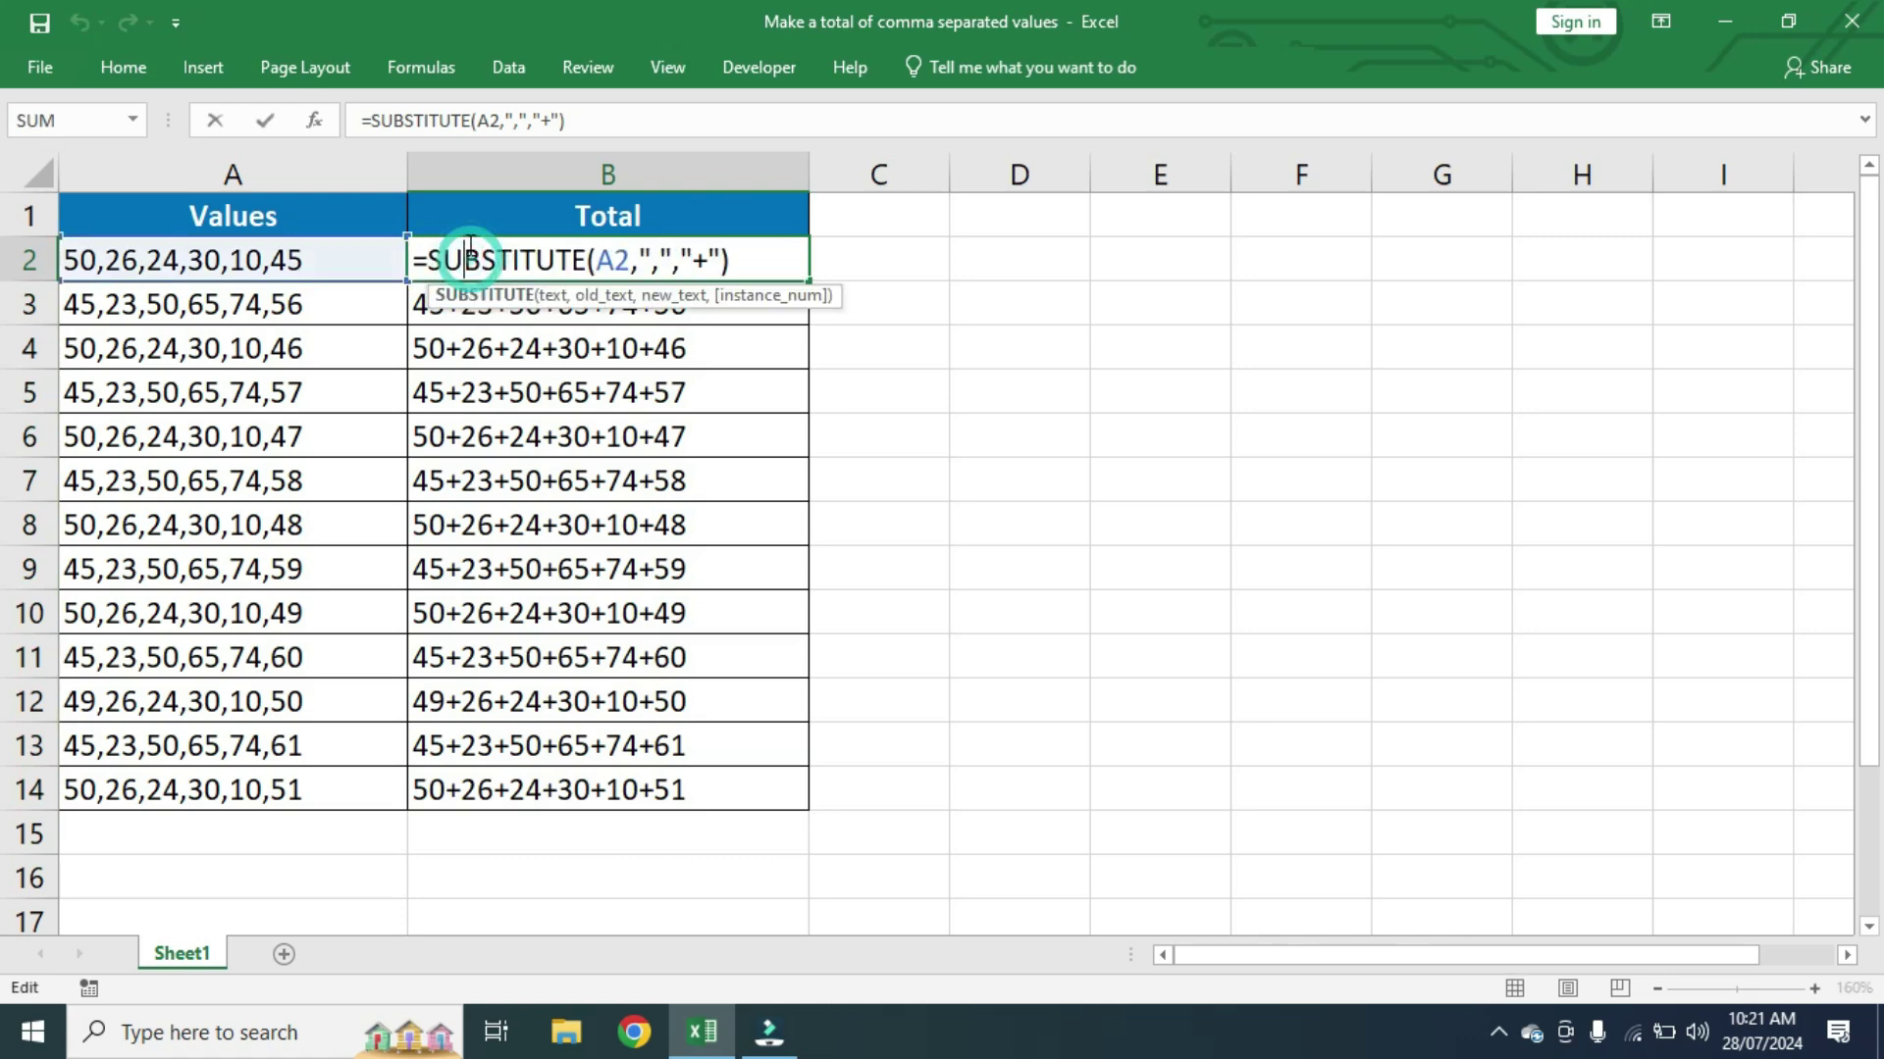
pyautogui.click(430, 260)
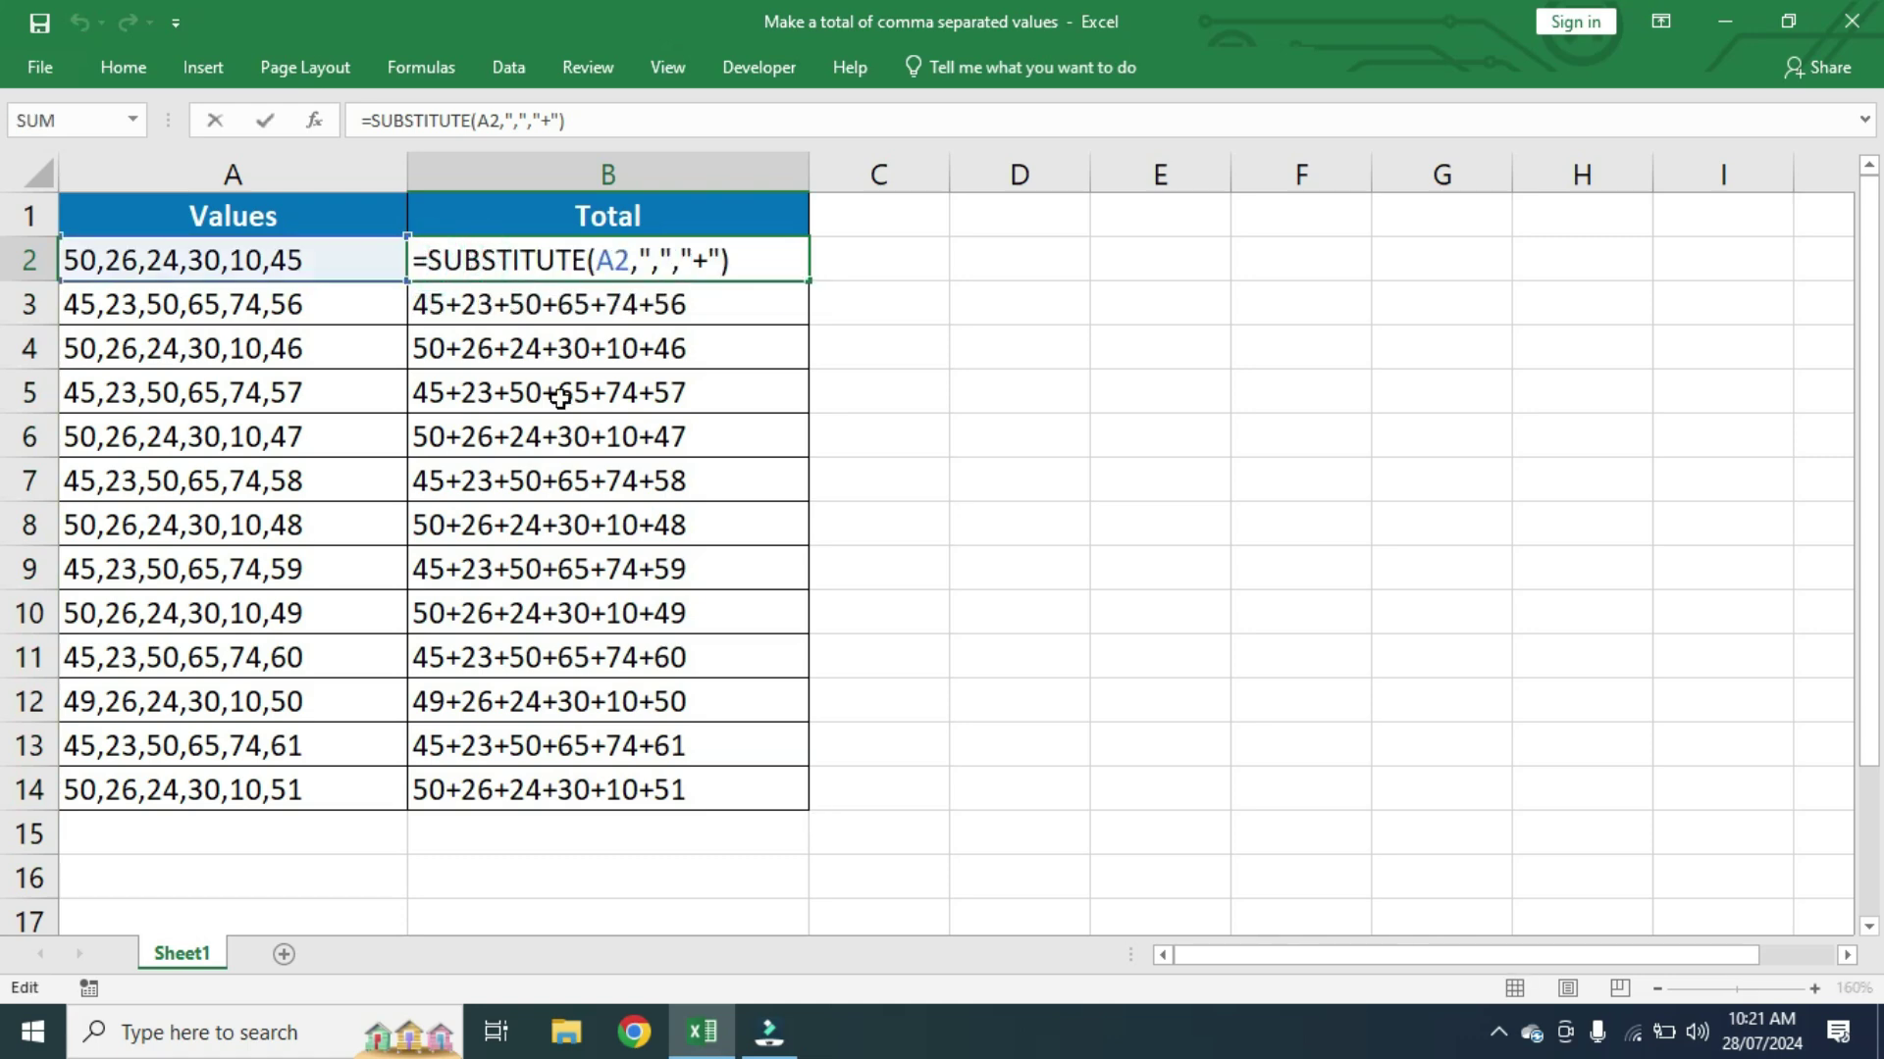
pyautogui.write('"="')
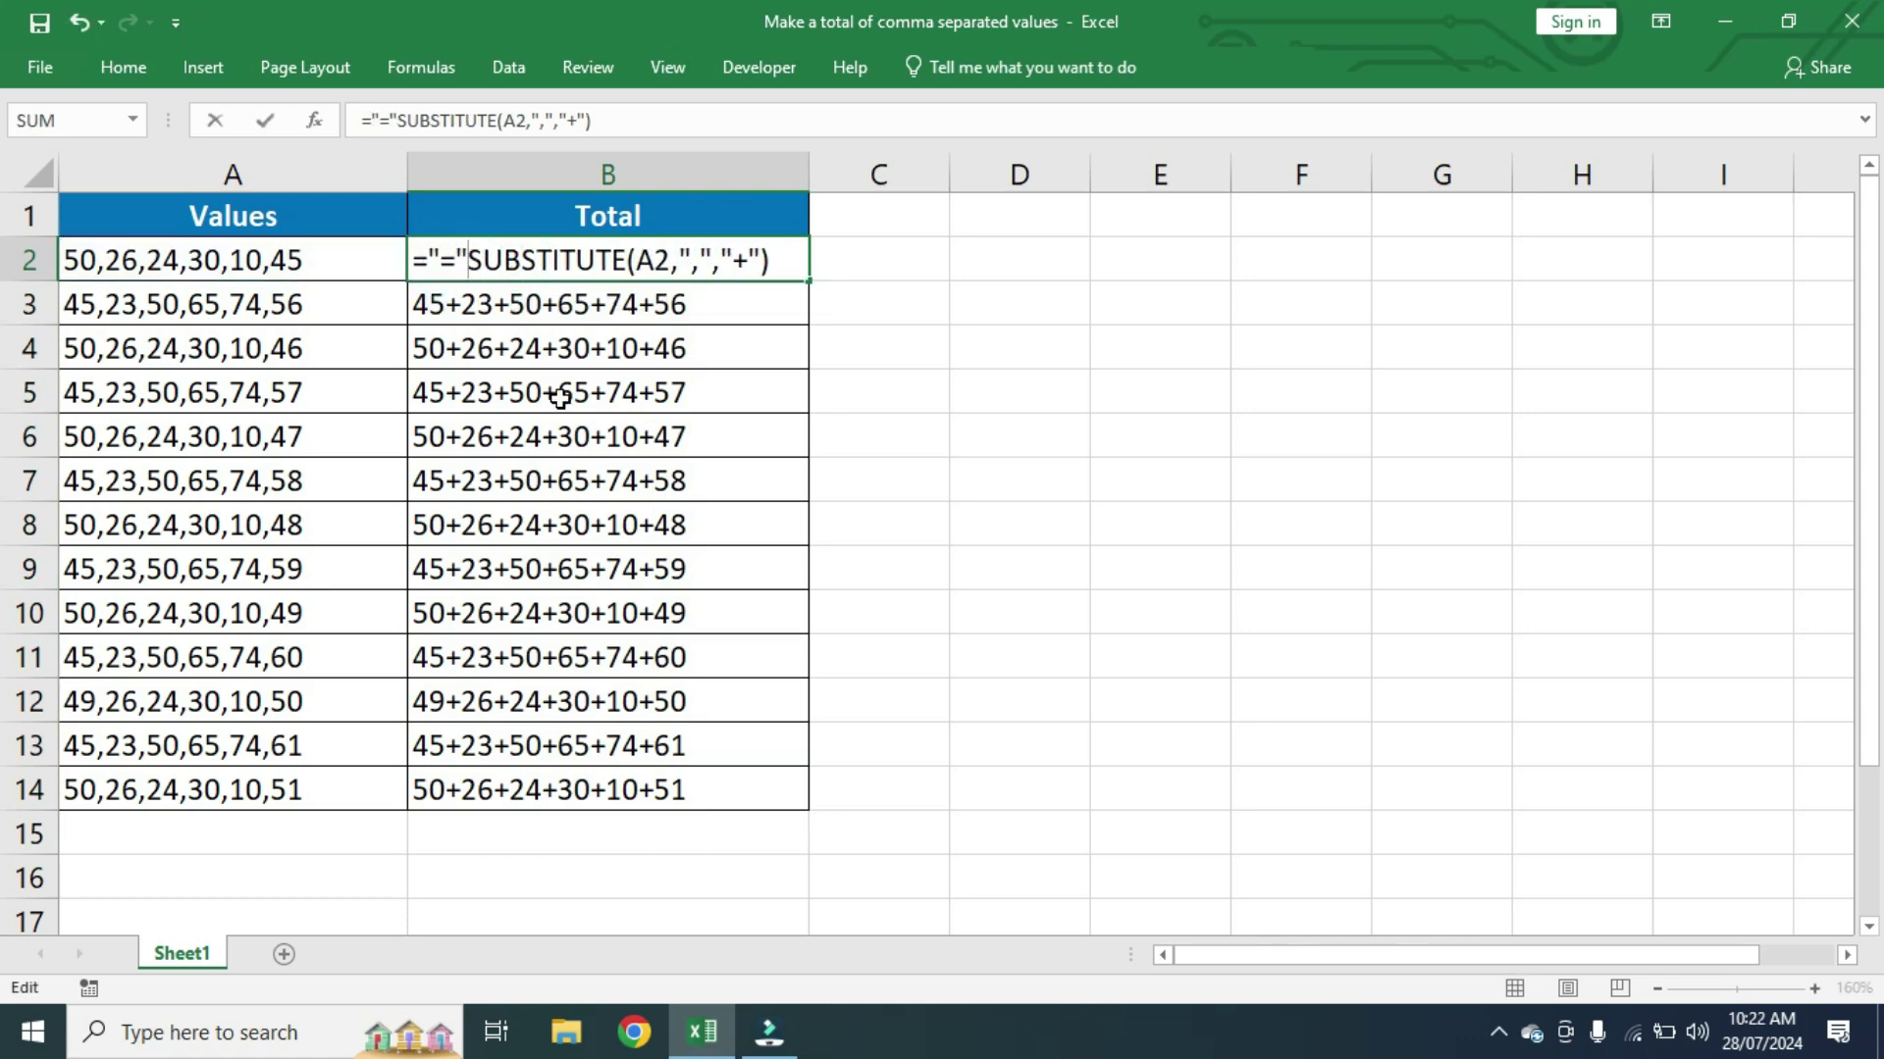
pyautogui.write('&')
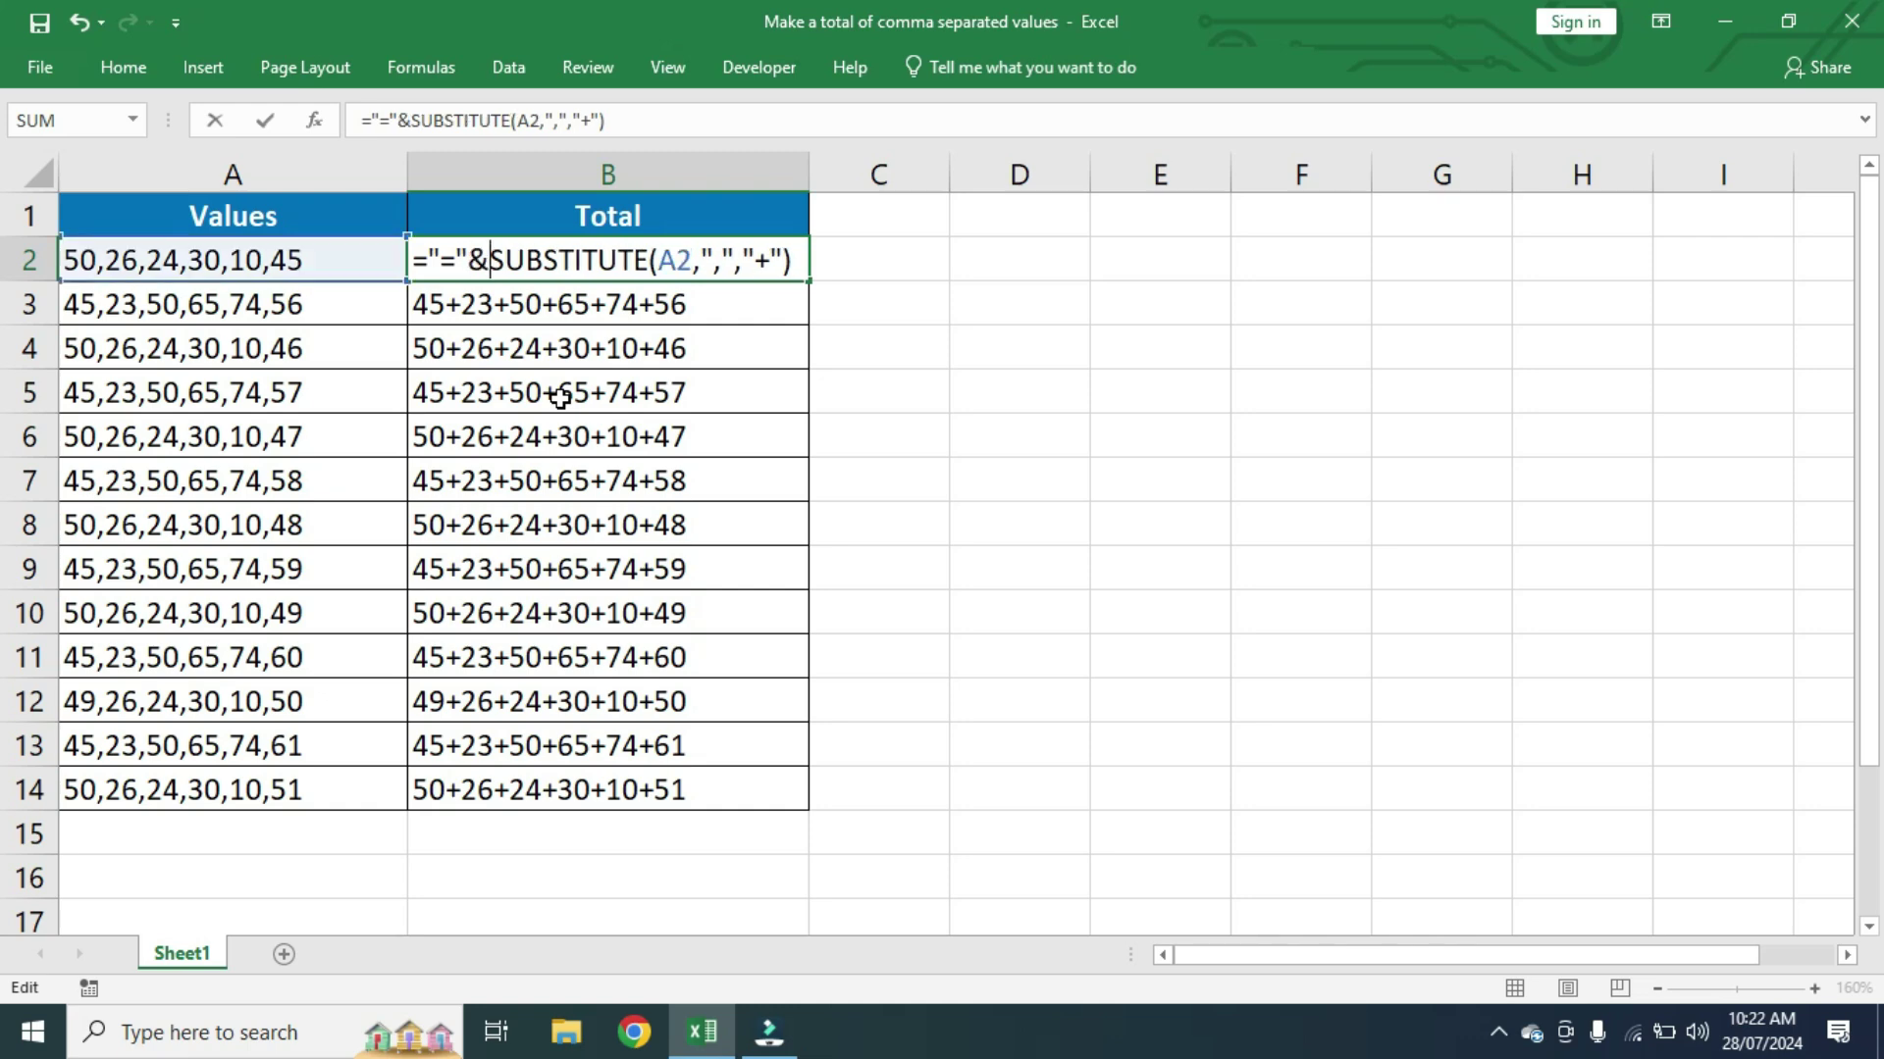
pyautogui.press('Return')
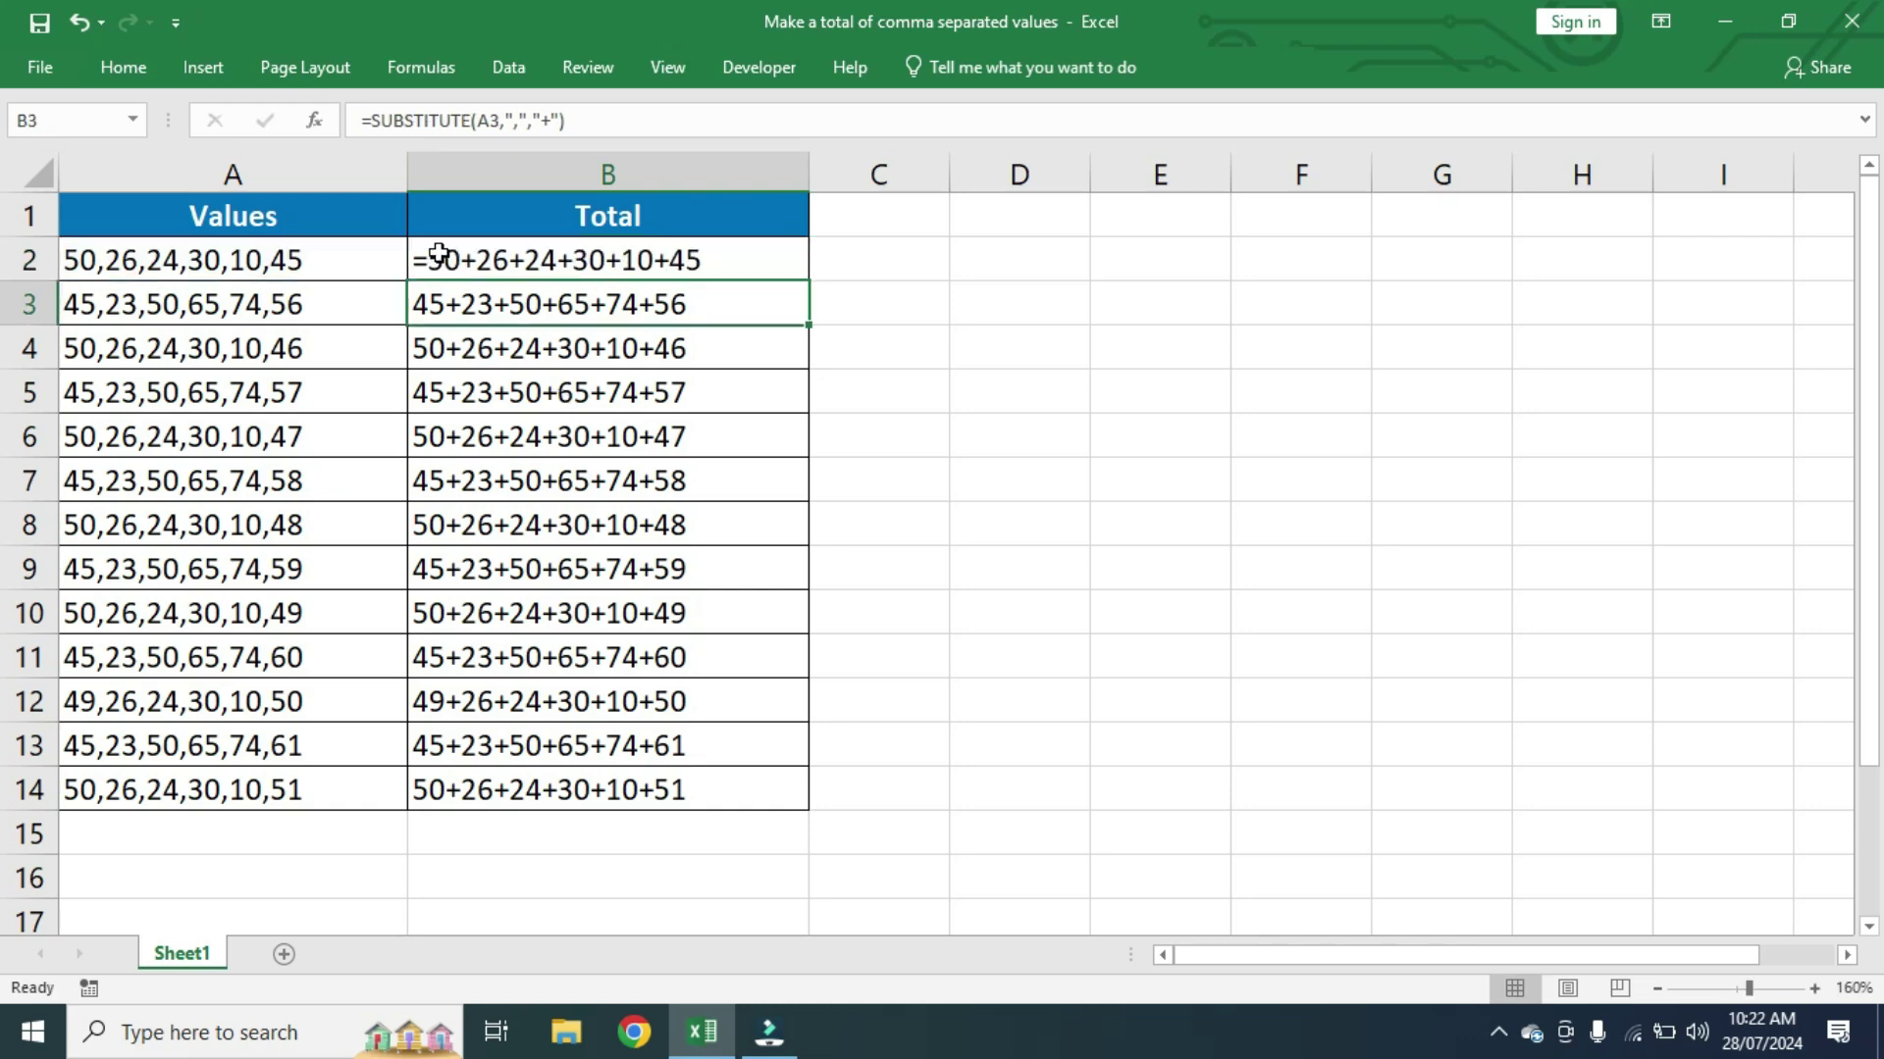
# Step: Fill the edited formula from B2 down to B14 and inspect its text in the formula bar
pyautogui.click(453, 262)
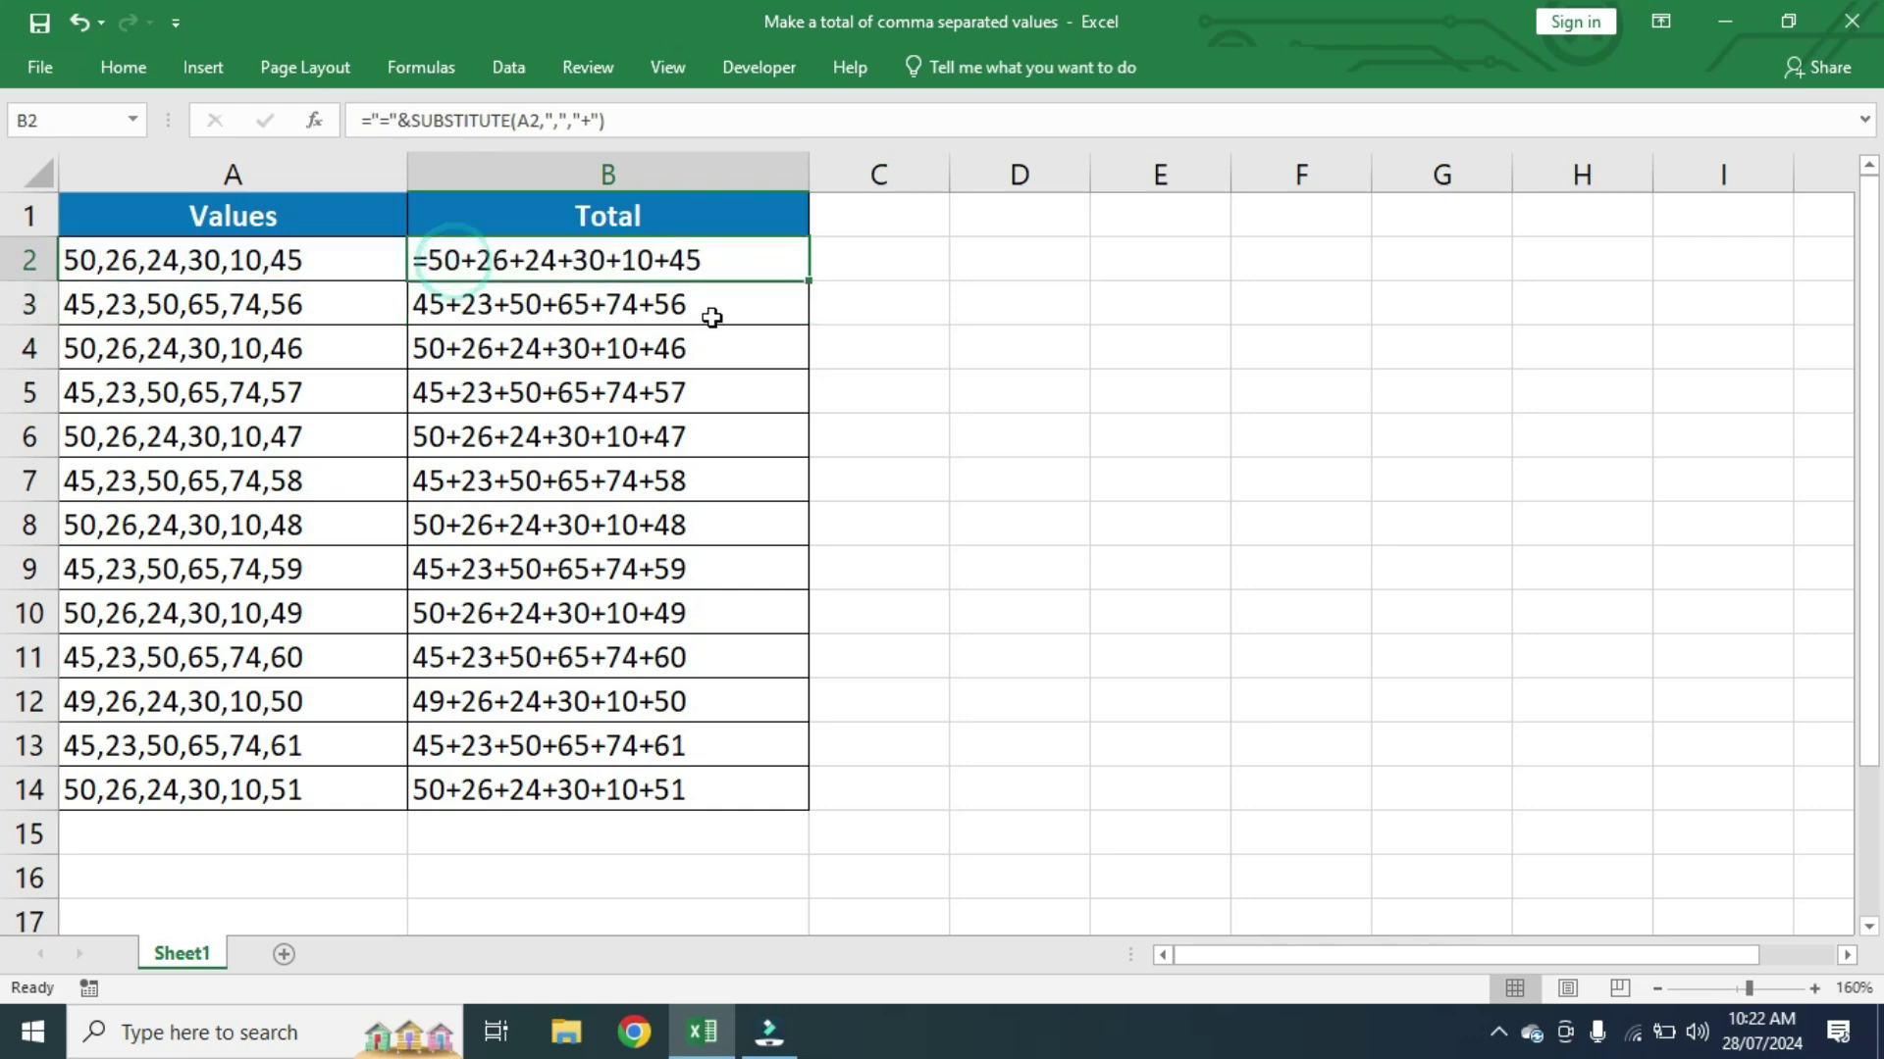
pyautogui.doubleClick(809, 285)
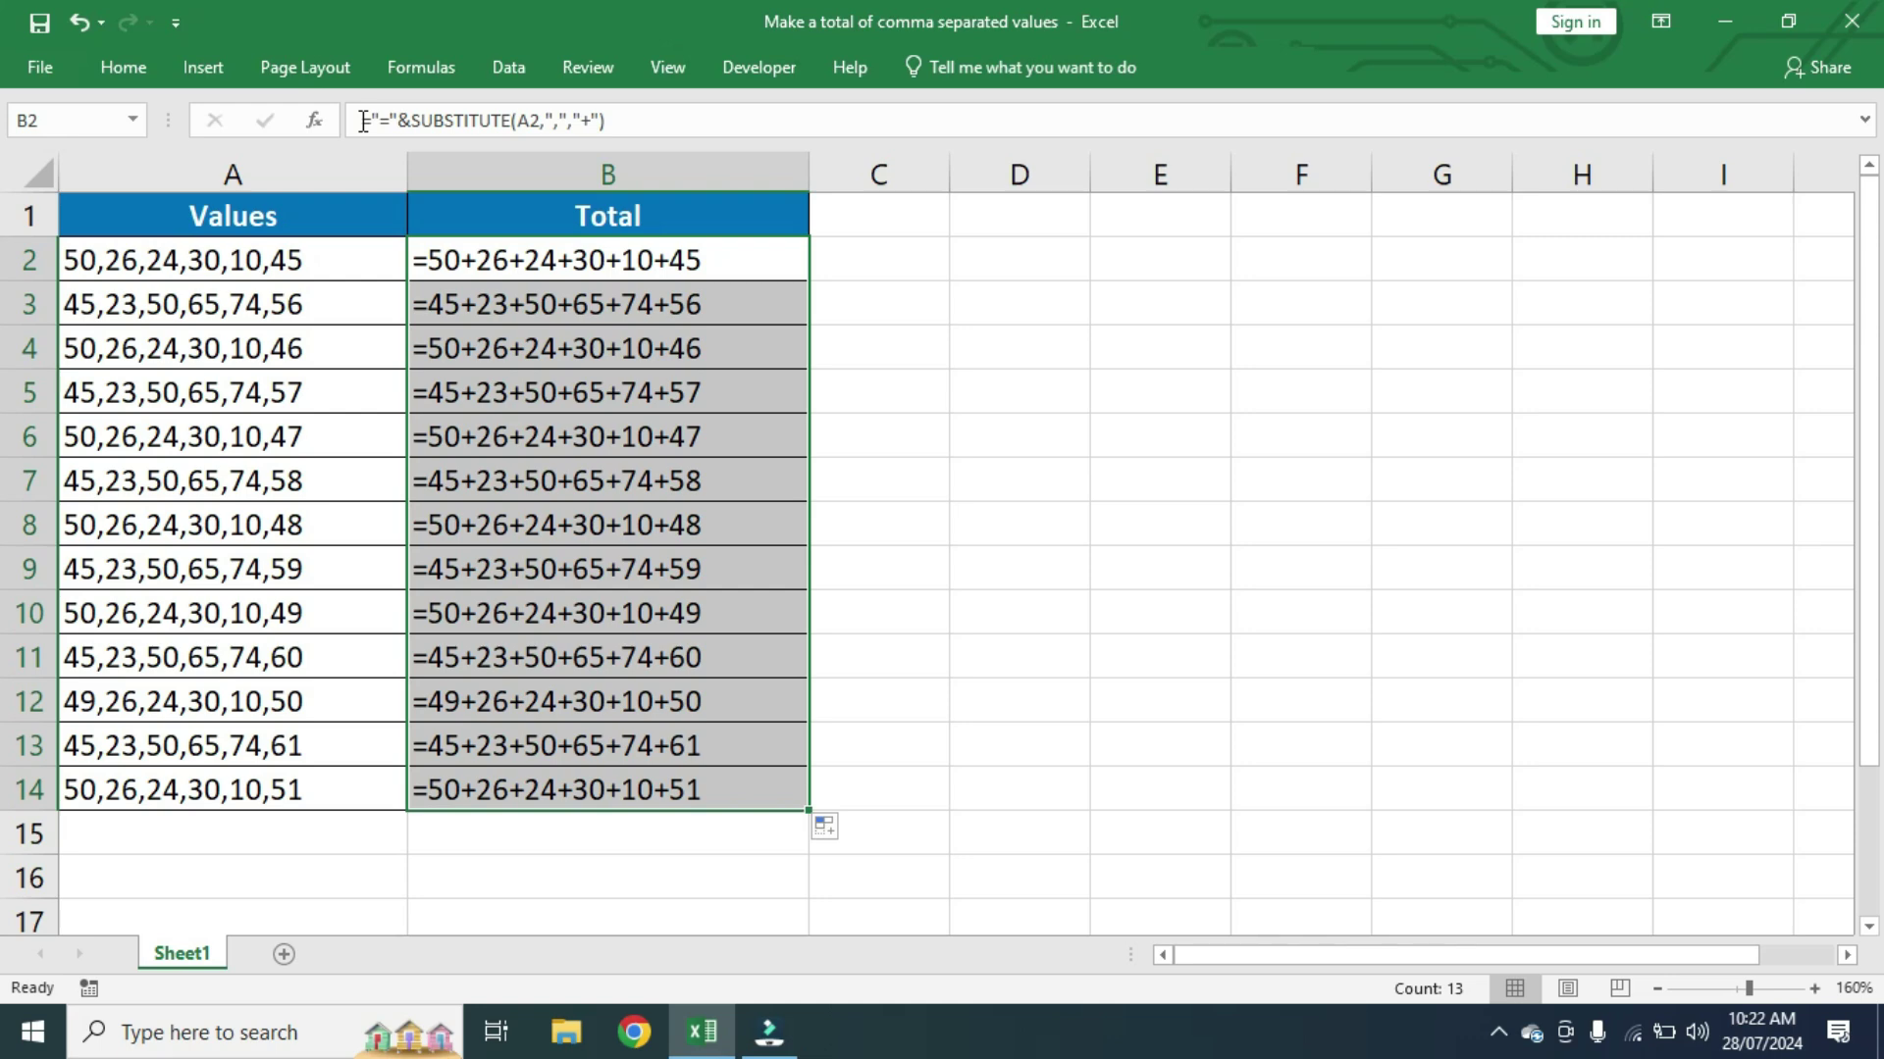
pyautogui.moveTo(363, 119); pyautogui.dragTo(606, 120)
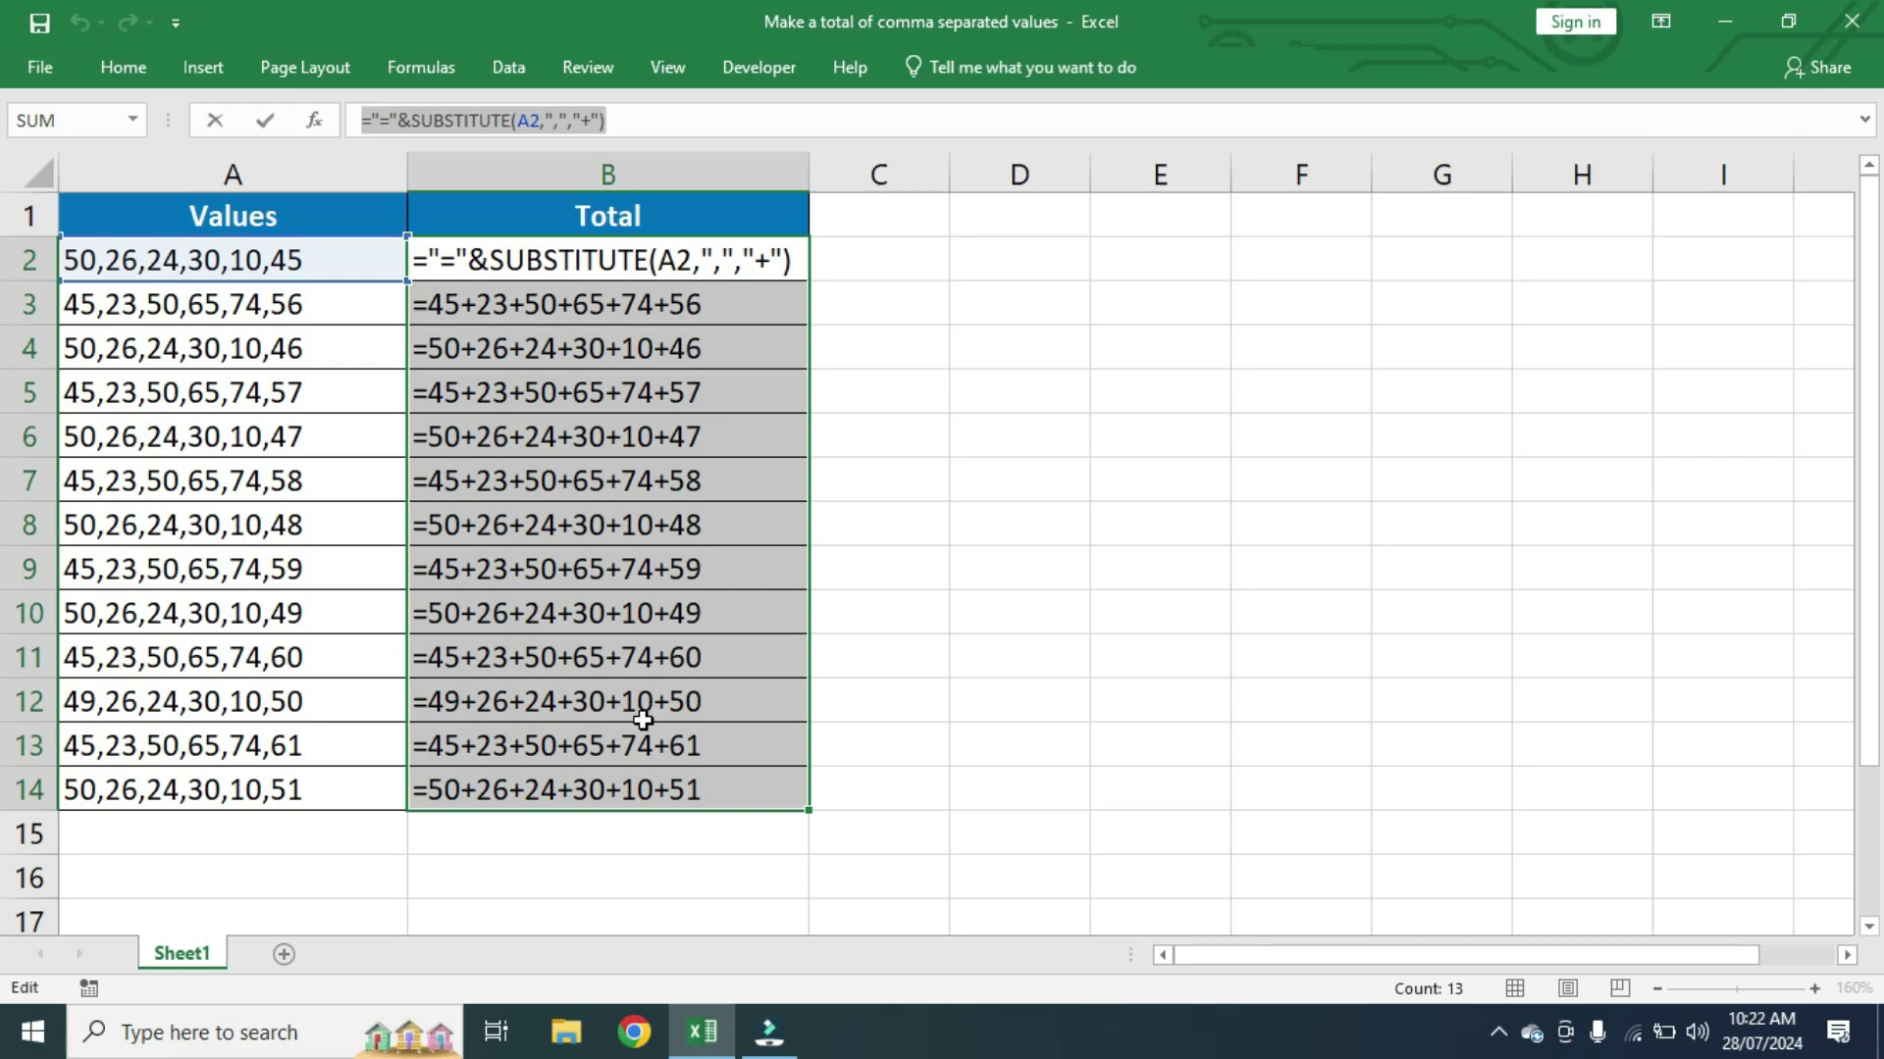
pyautogui.press('Escape')
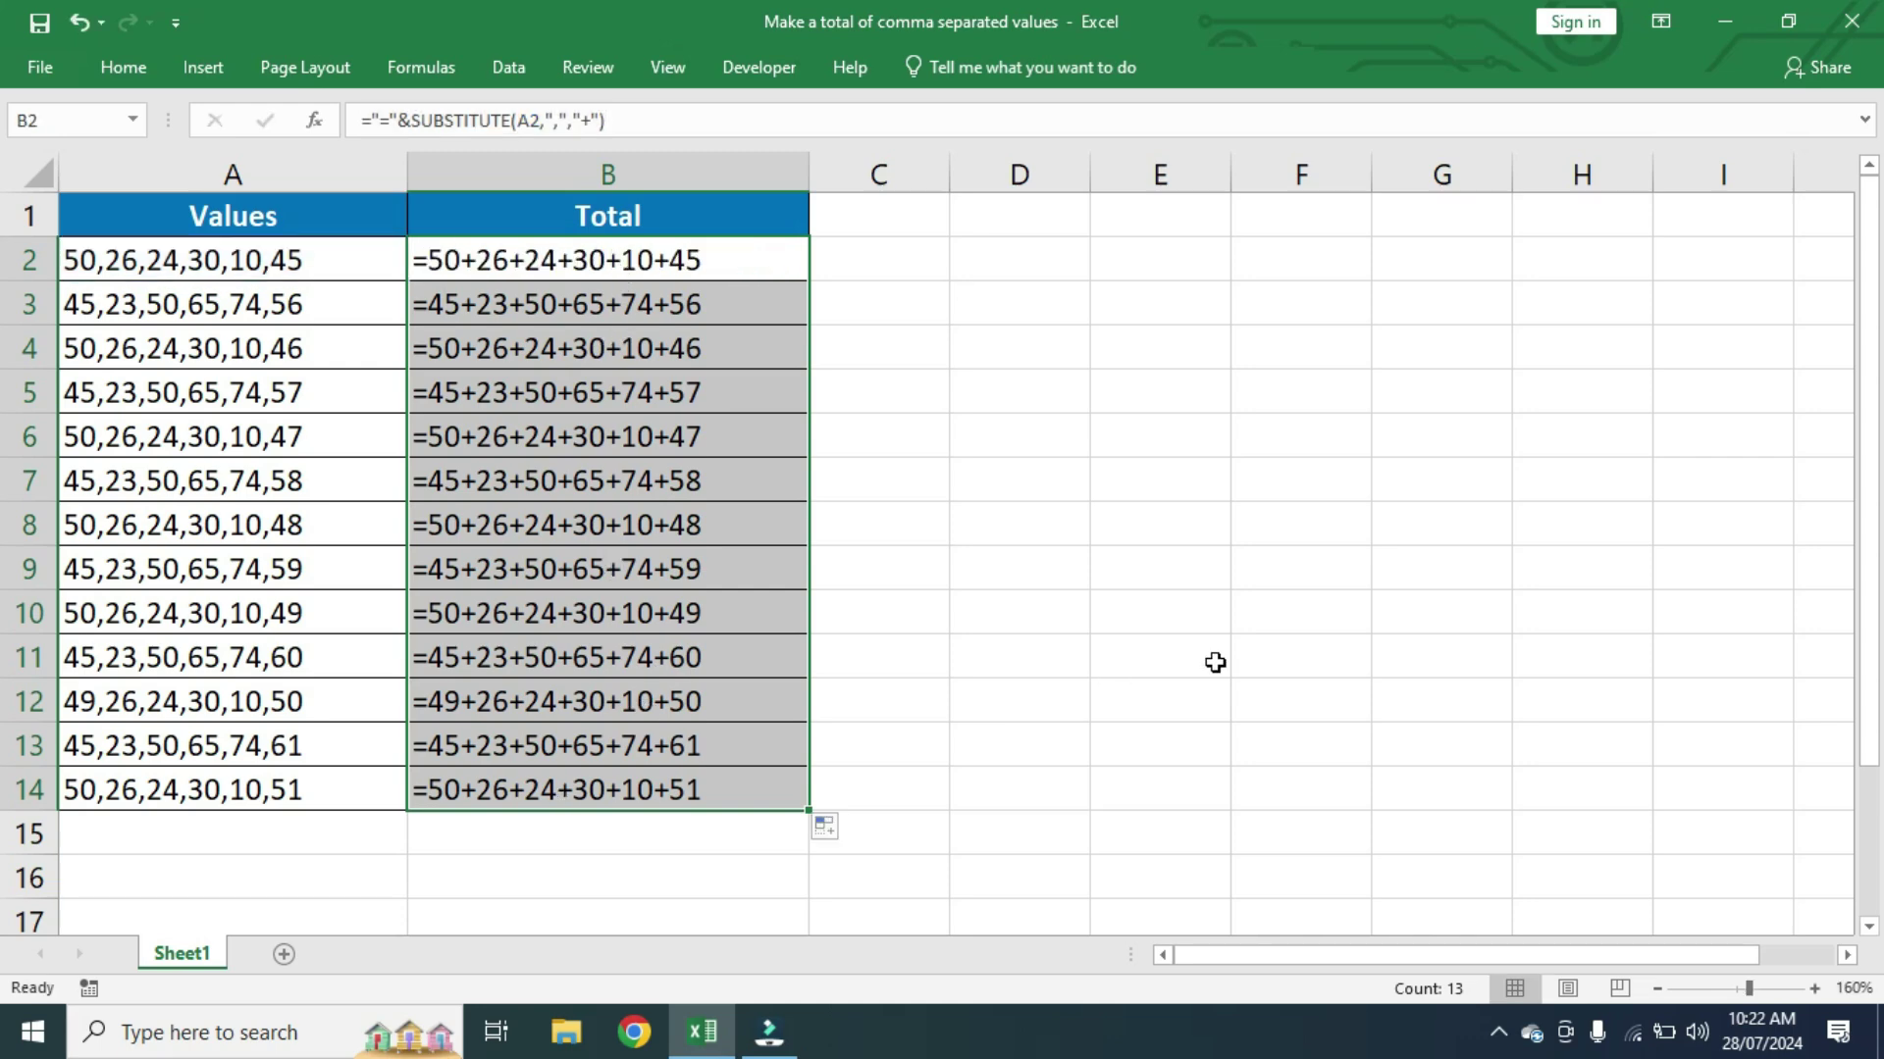
# Step: Copy B2:B14 and paste it back in place as values only
pyautogui.hotkey('ctrl', 'c')
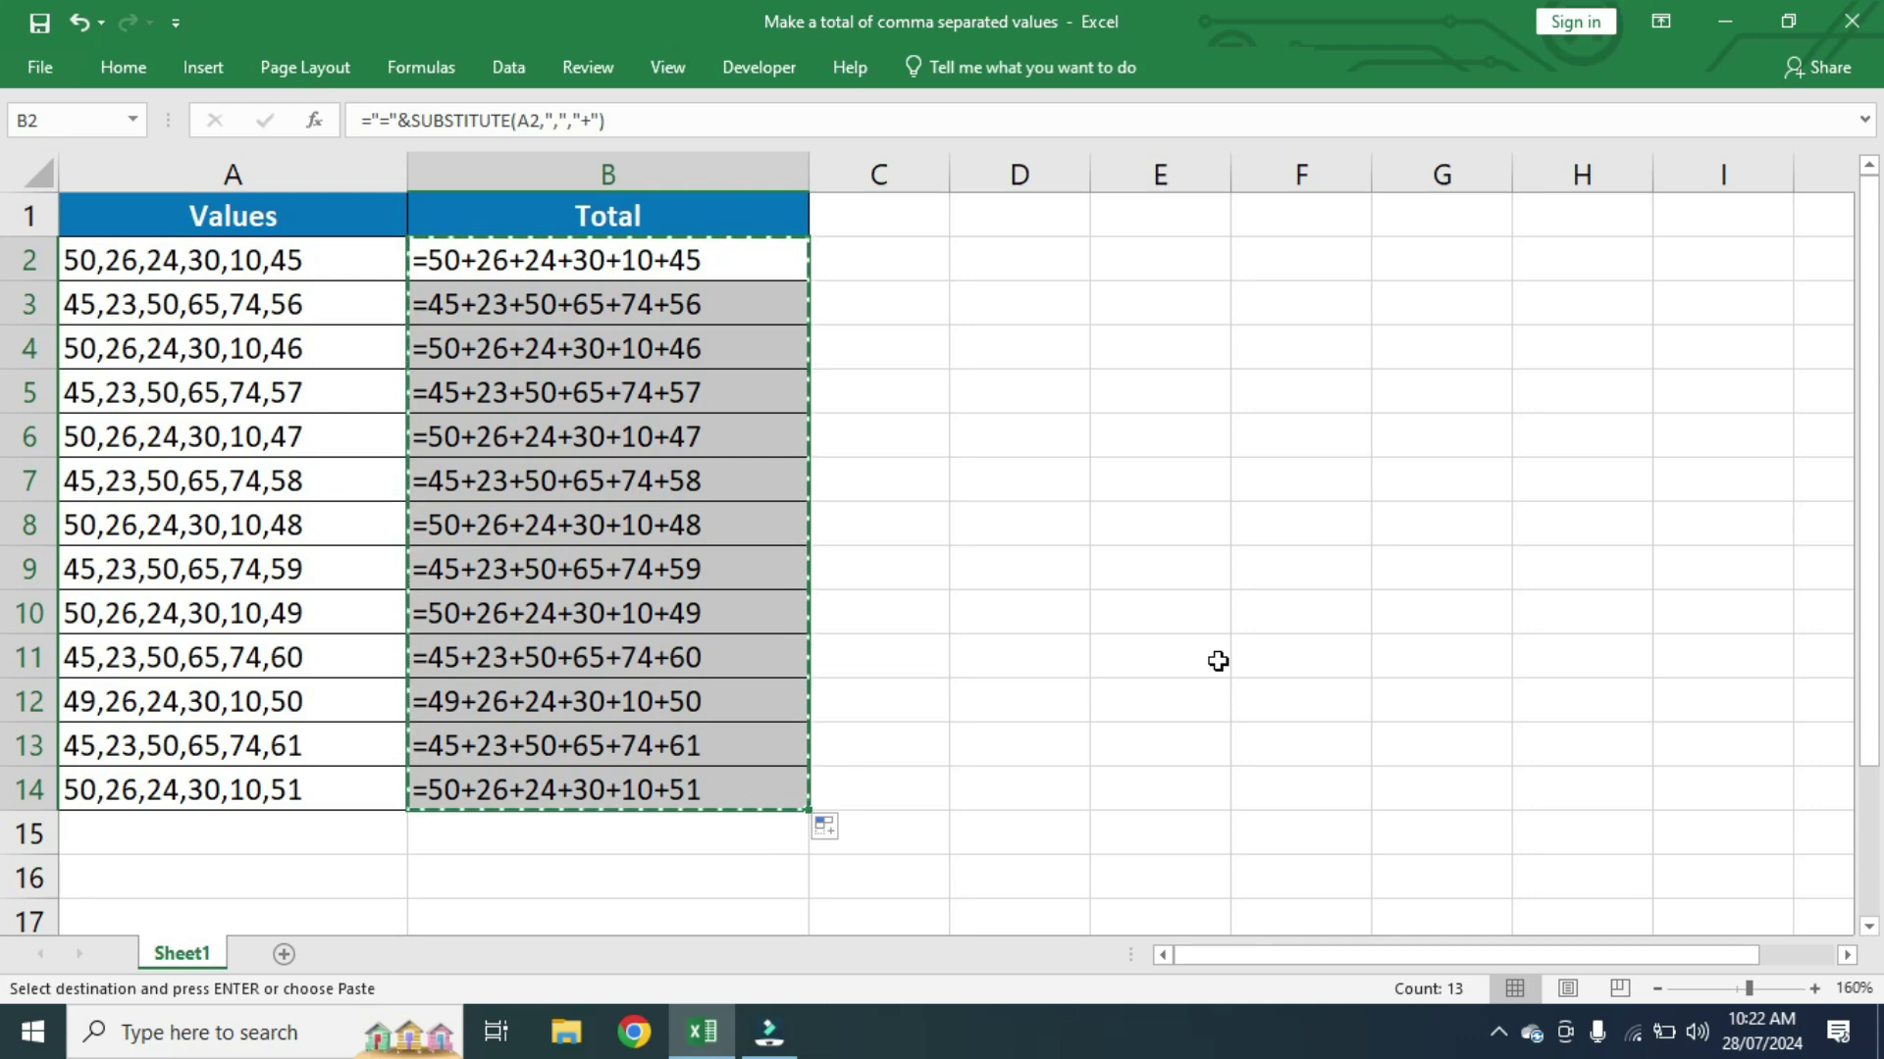
pyautogui.hotkey('ctrl', 'v')
pyautogui.click(846, 832)
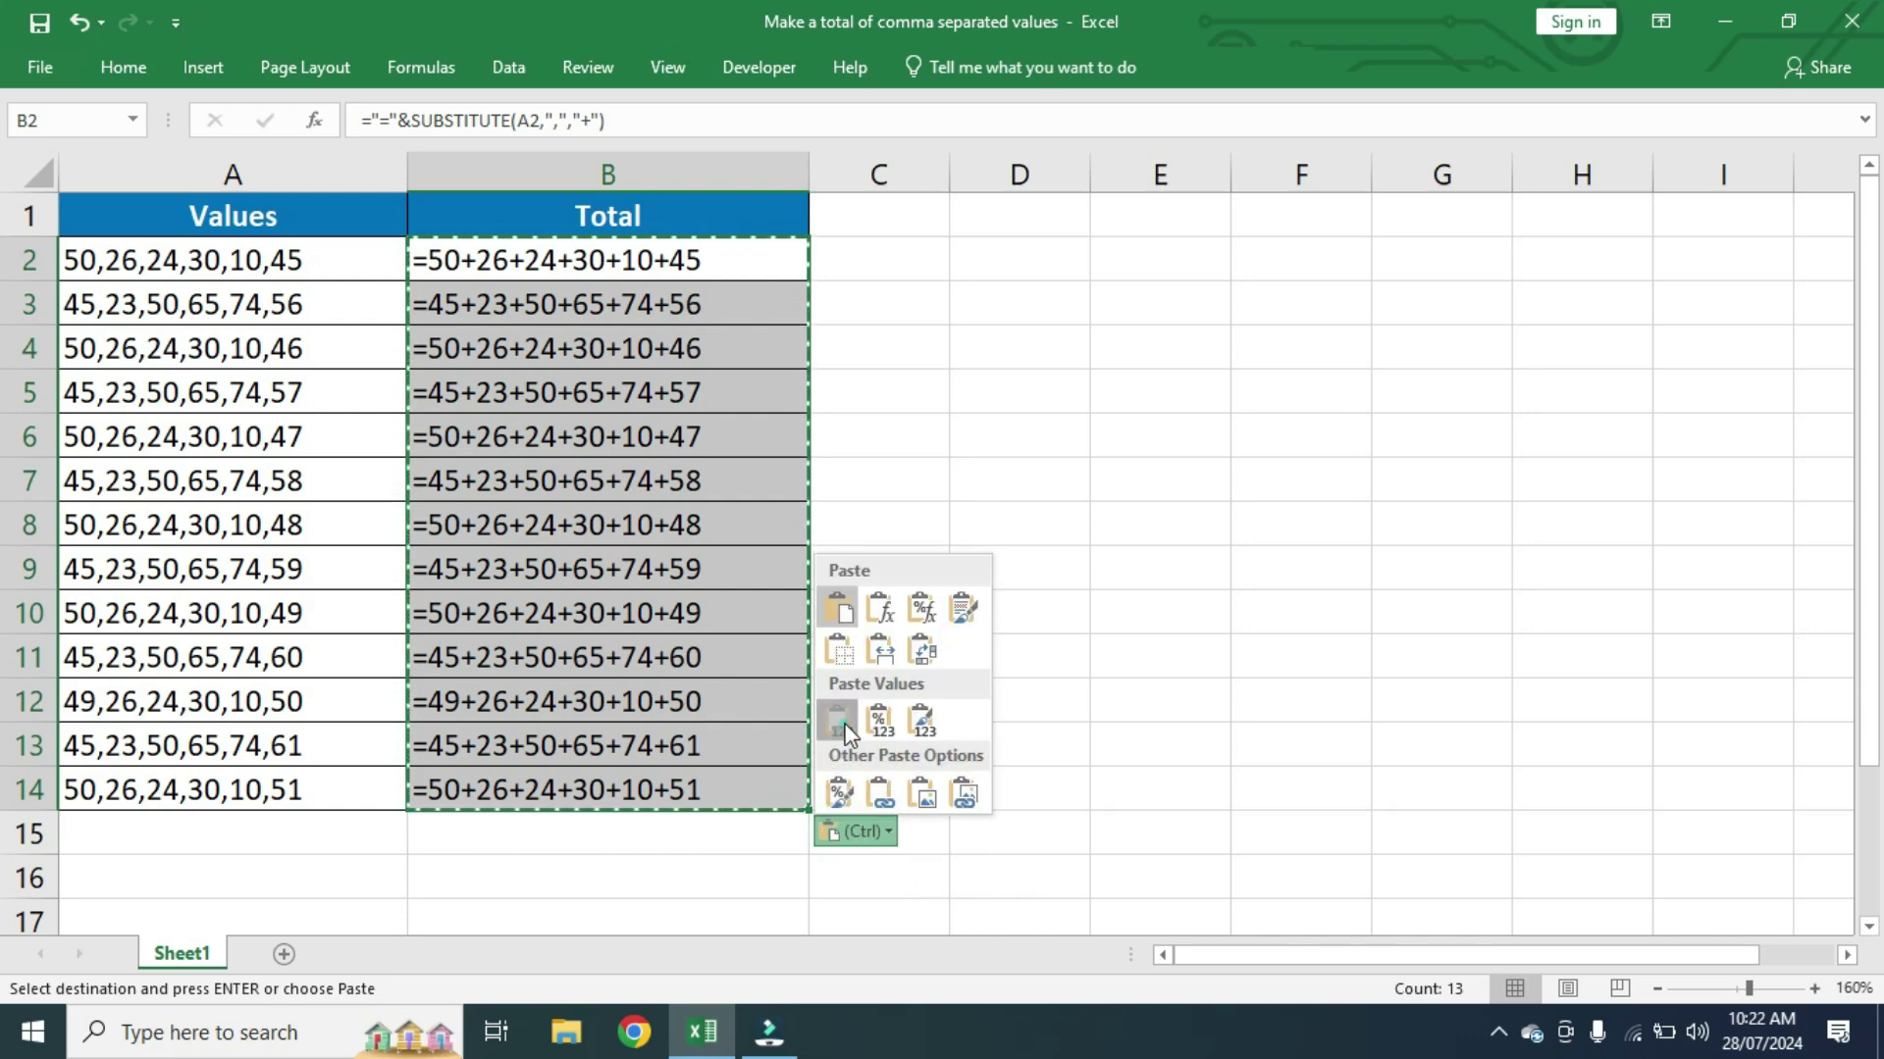
pyautogui.click(839, 726)
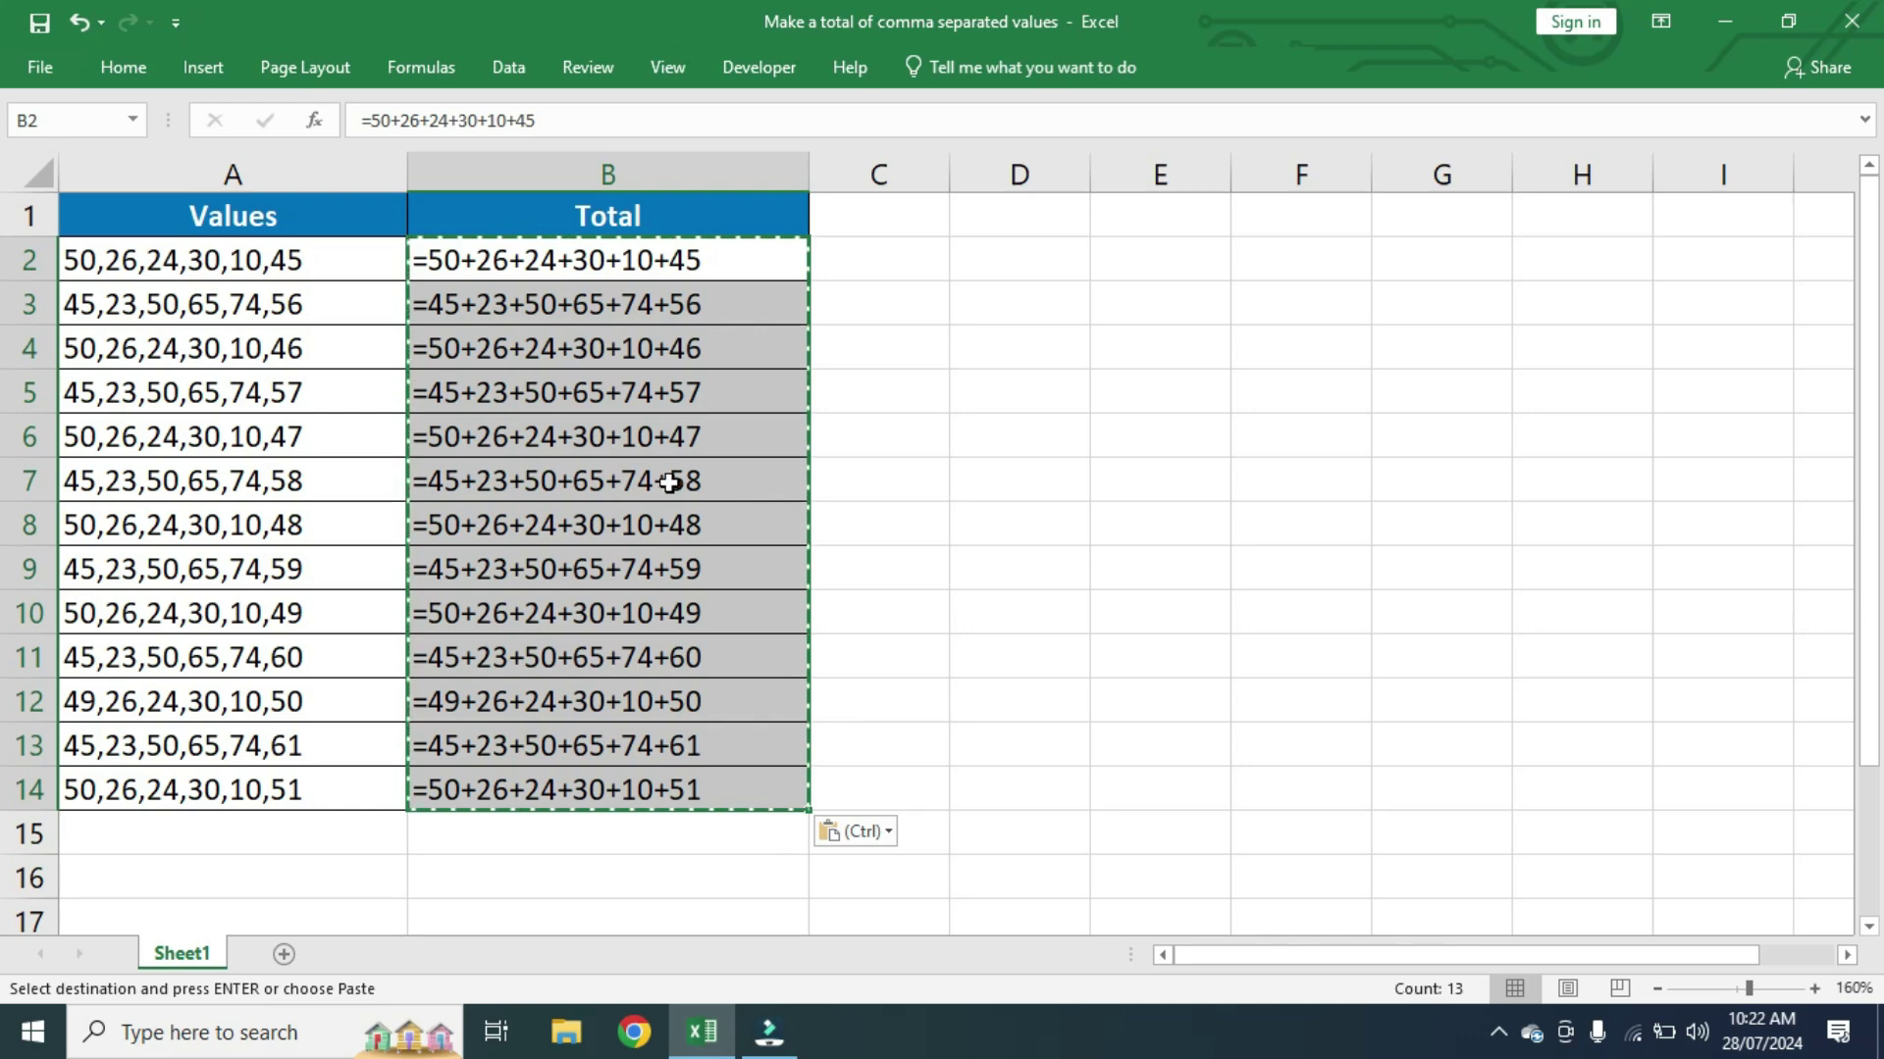
# Step: Check that B3, B5 and B9 now hold plain text, then select B2:B14
pyautogui.click(555, 308)
pyautogui.click(564, 349)
pyautogui.click(567, 385)
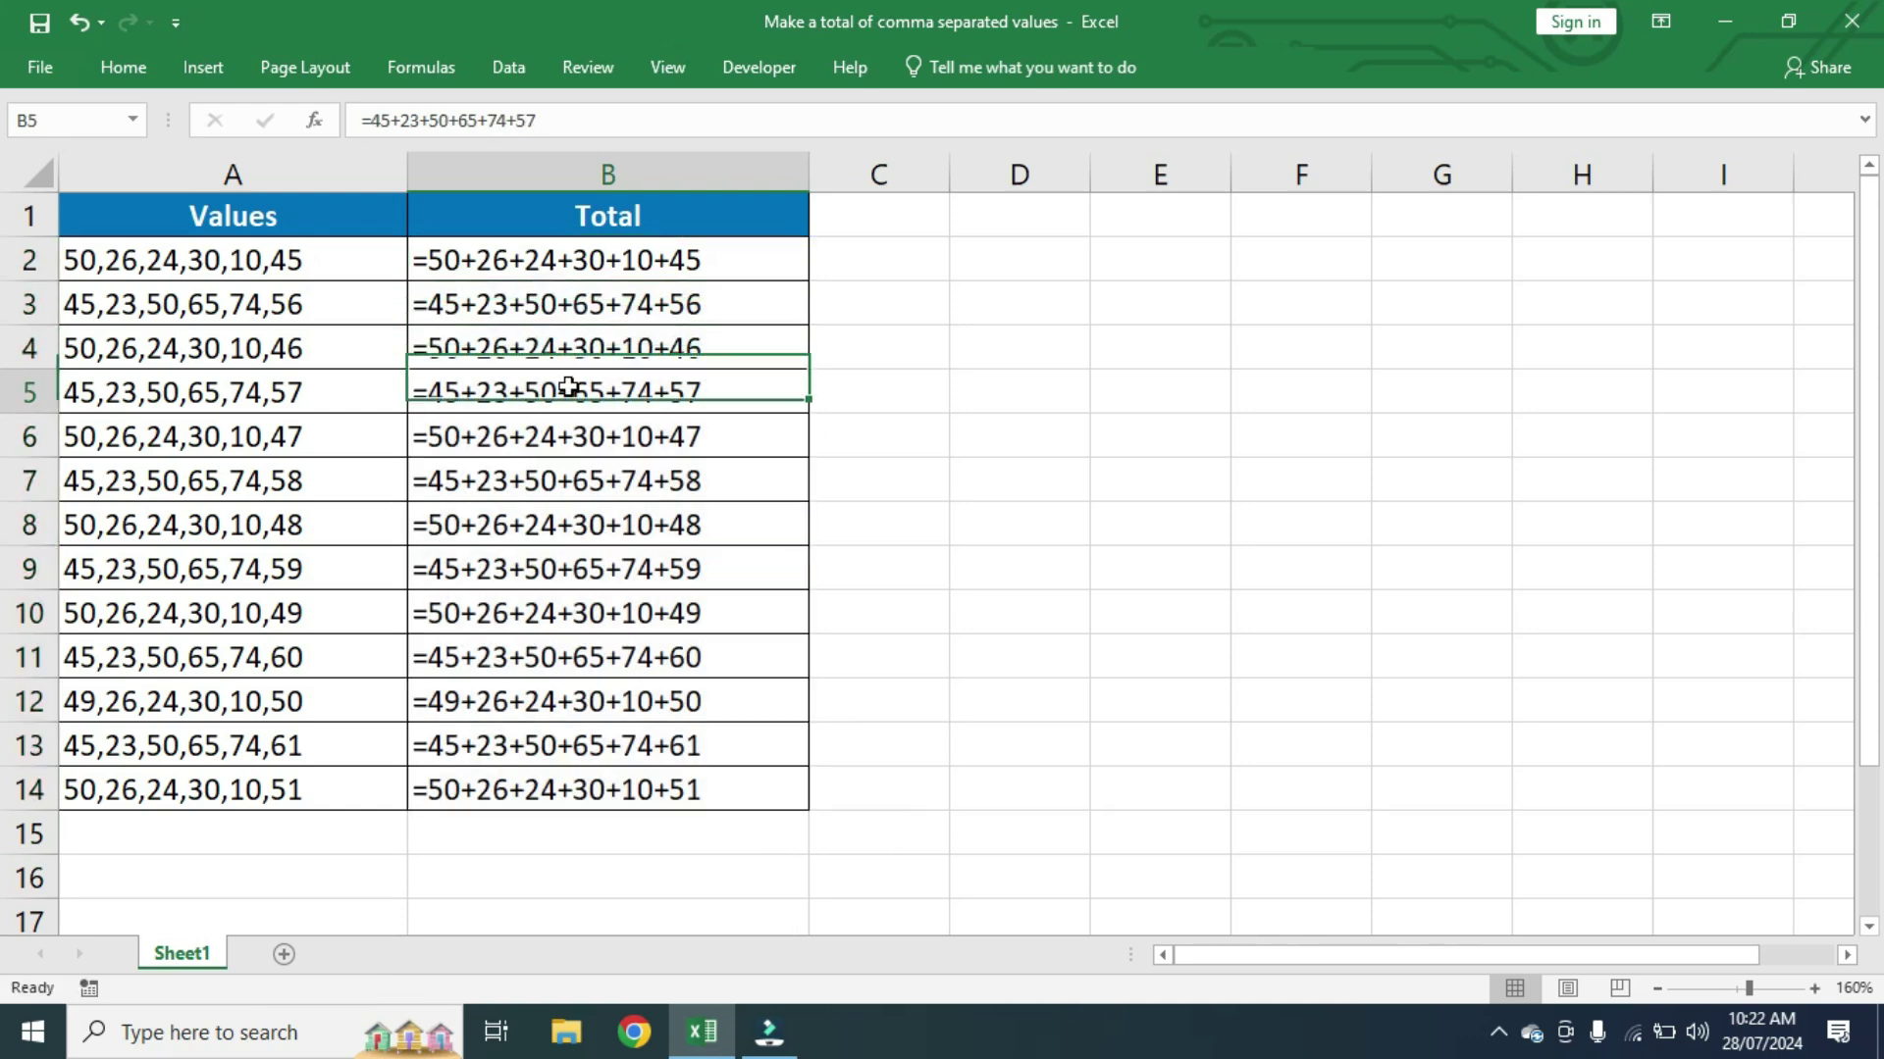
pyautogui.moveTo(362, 121); pyautogui.dragTo(550, 120)
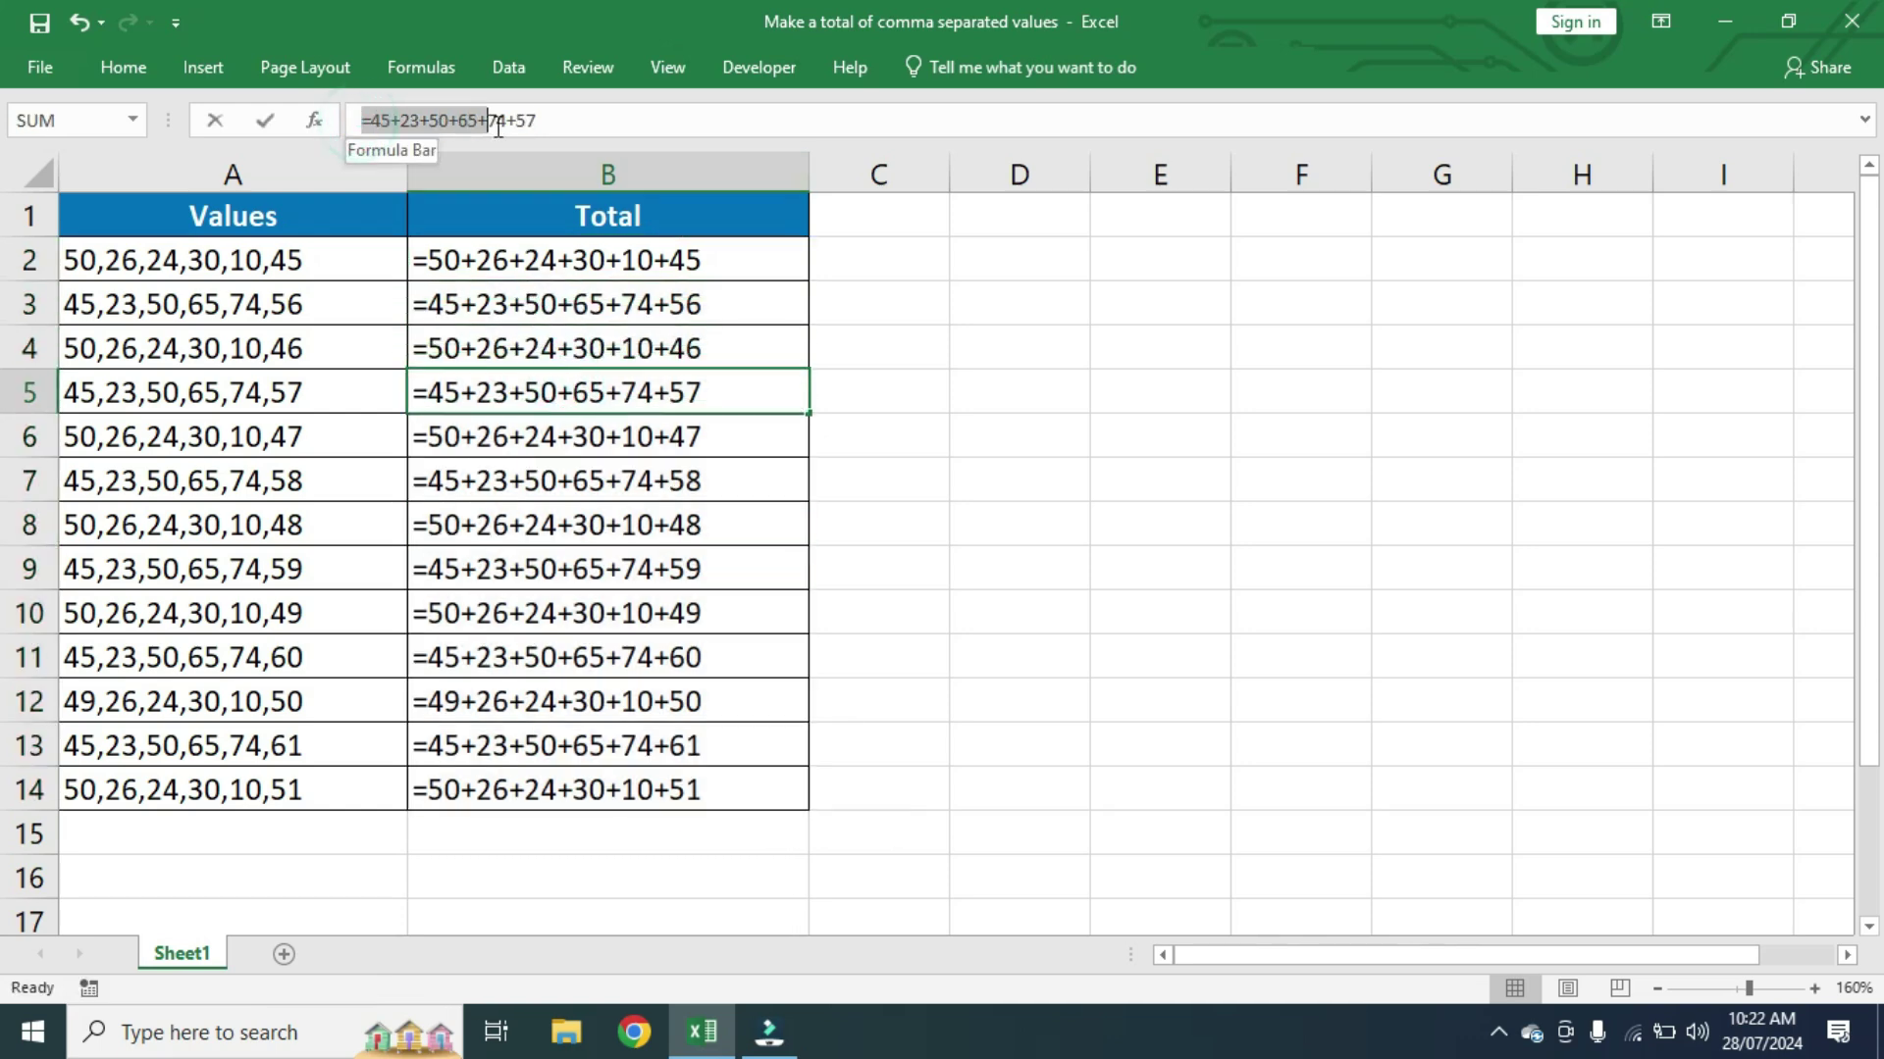
pyautogui.click(585, 300)
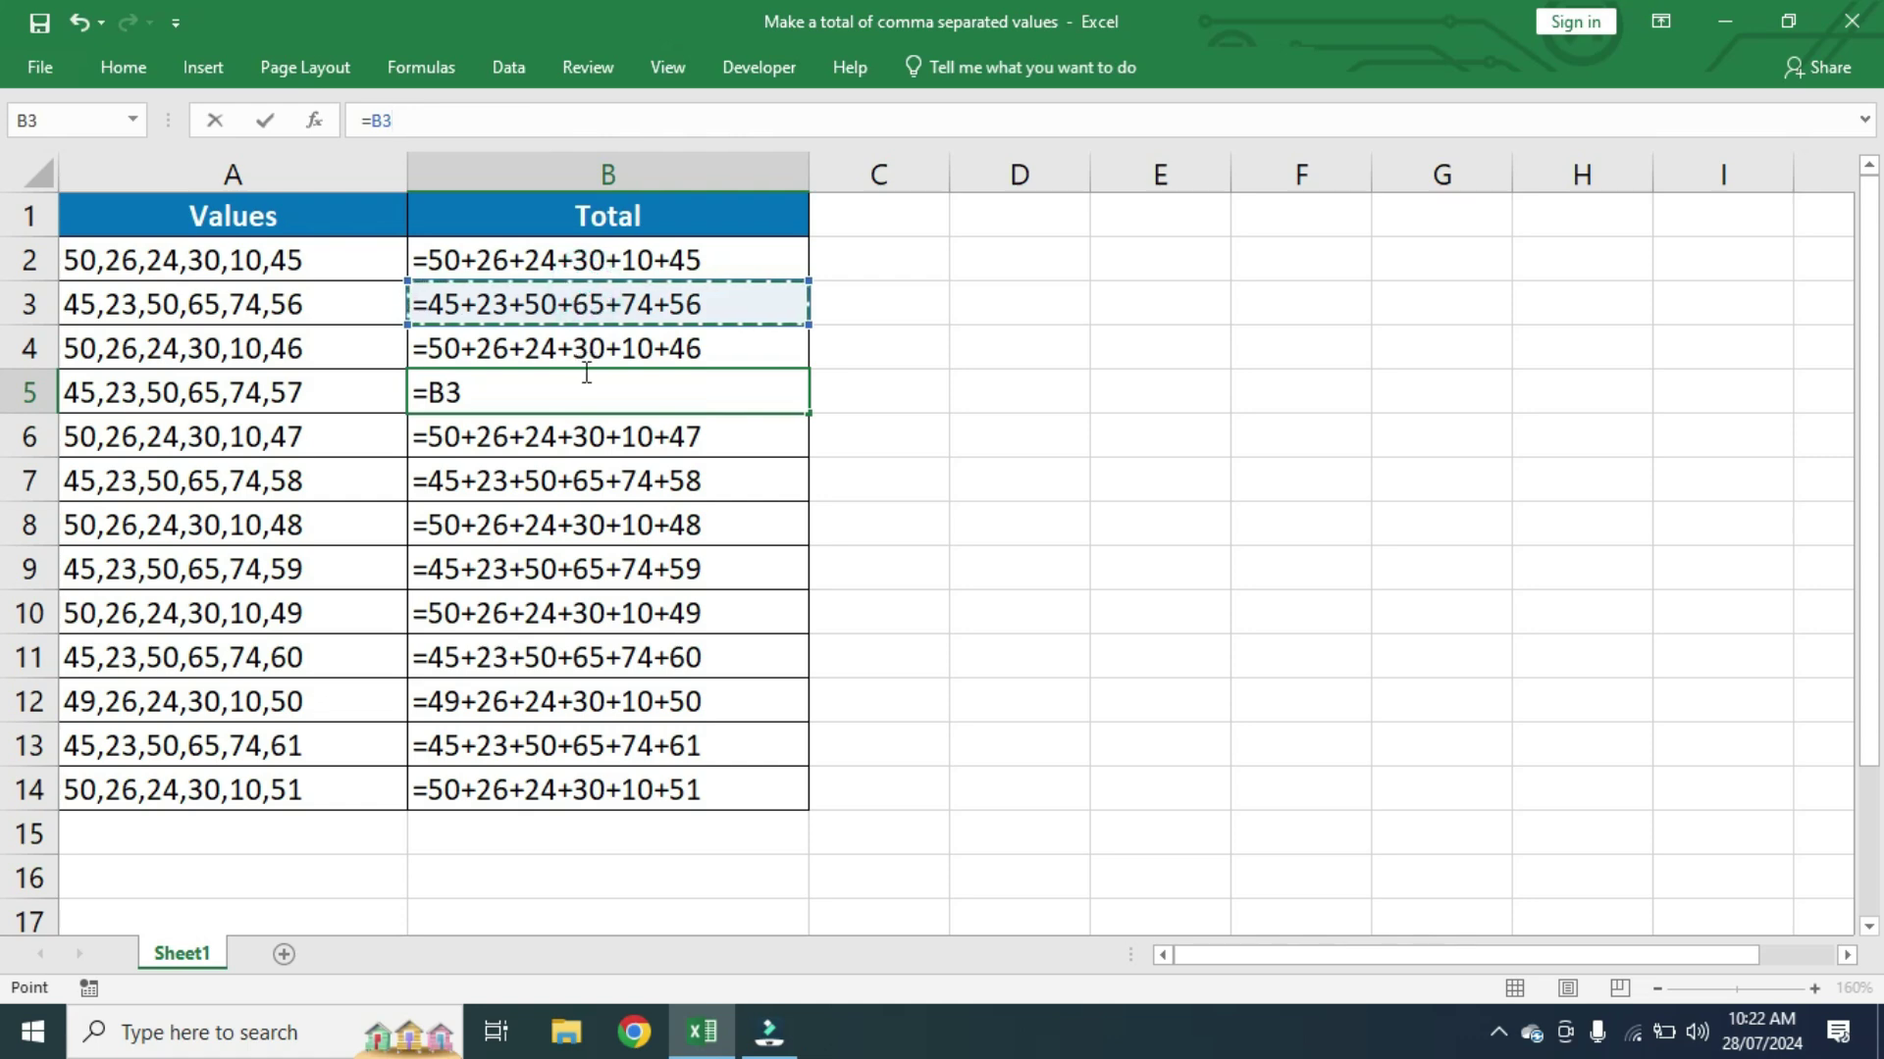
pyautogui.press('Escape')
pyautogui.click(621, 471)
pyautogui.click(628, 566)
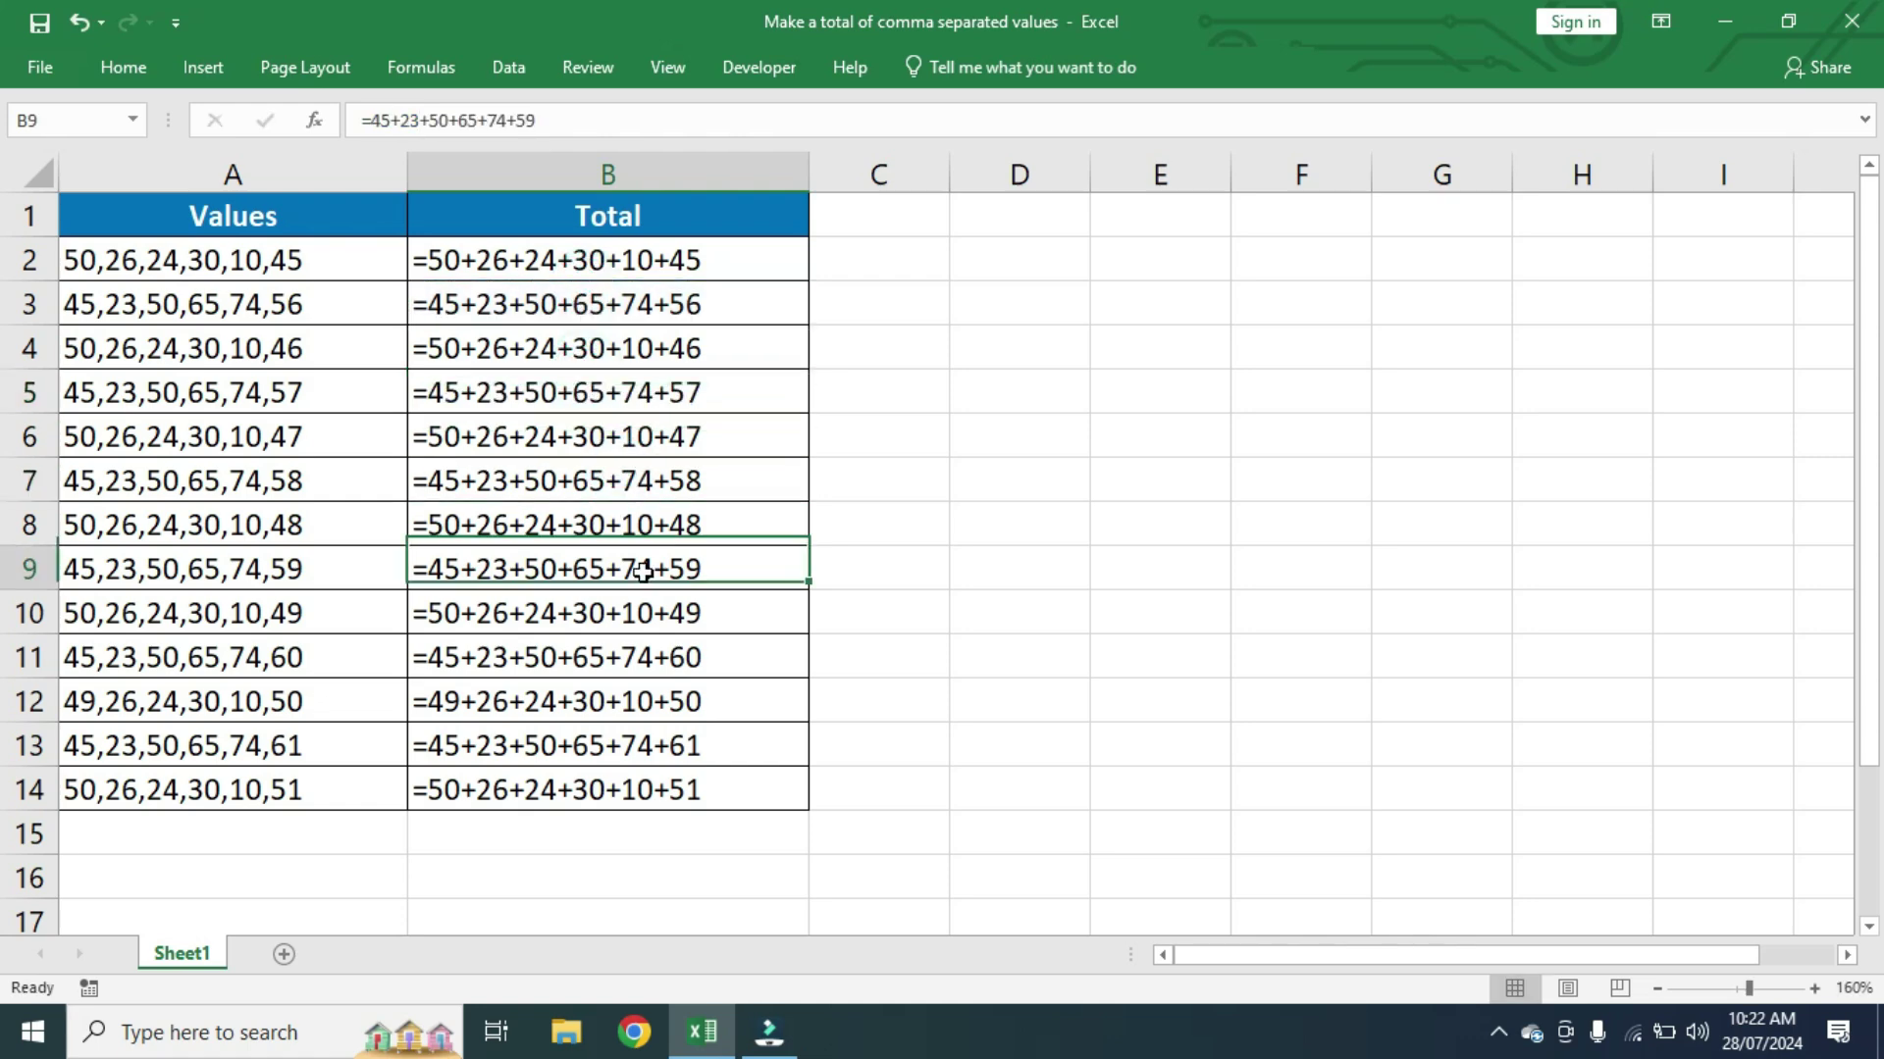
pyautogui.click(667, 257)
pyautogui.moveTo(666, 257); pyautogui.dragTo(628, 784)
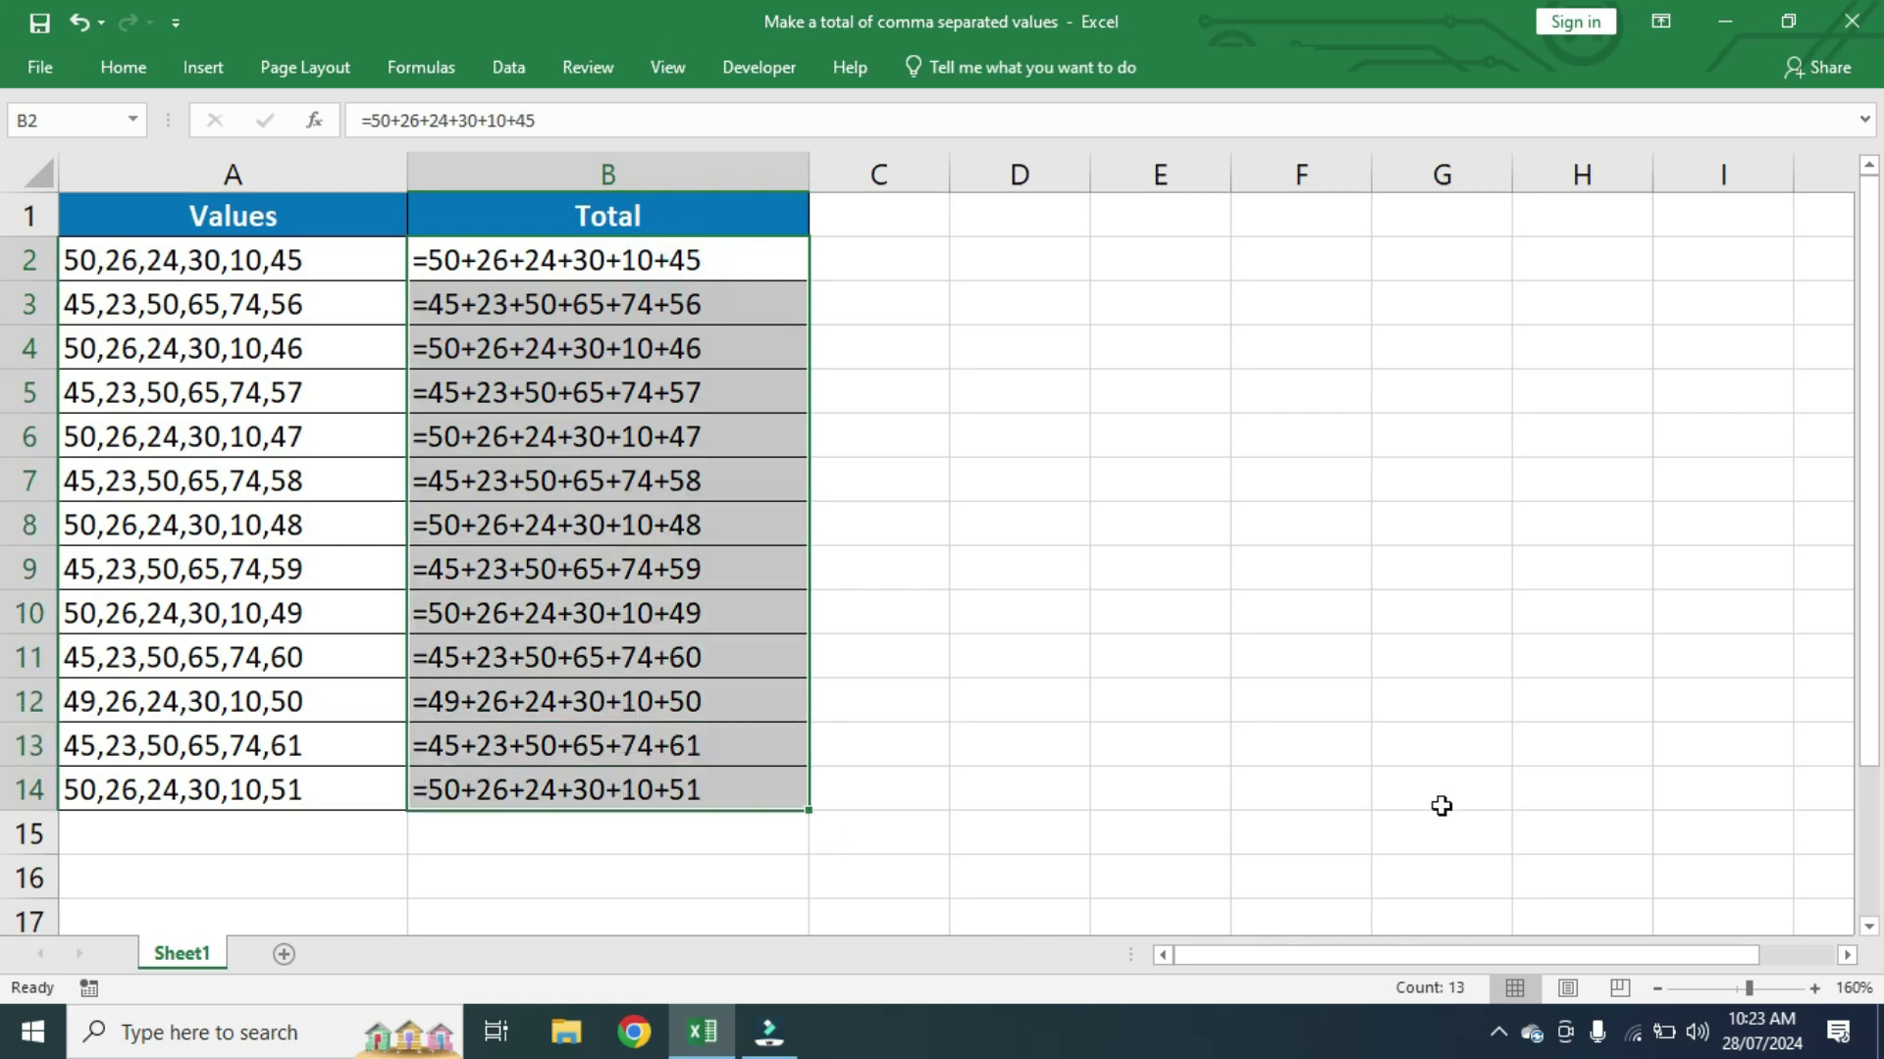
# Step: Replace = with = across B2:B14 so all 13 cells evaluate to totals like 185 and 191
pyautogui.hotkey('ctrl', 'h')
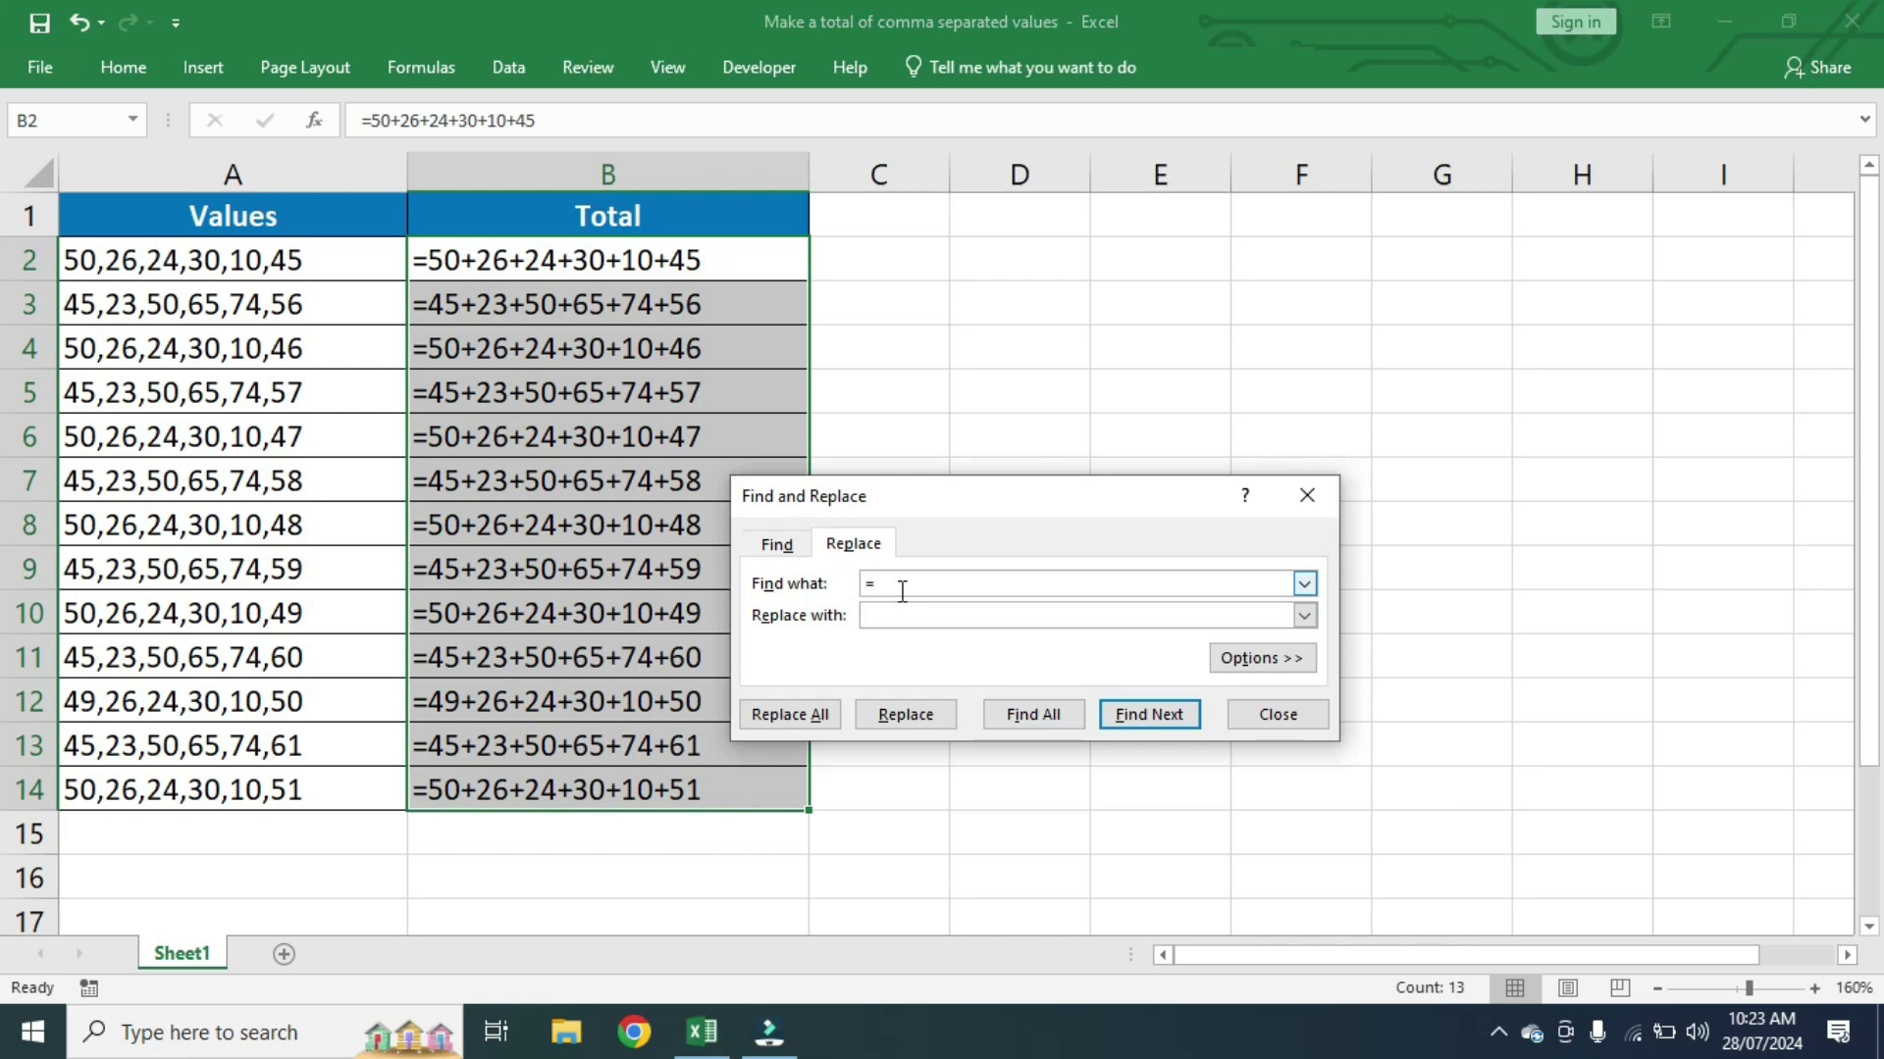
pyautogui.write('=')
pyautogui.click(883, 615)
pyautogui.click(781, 720)
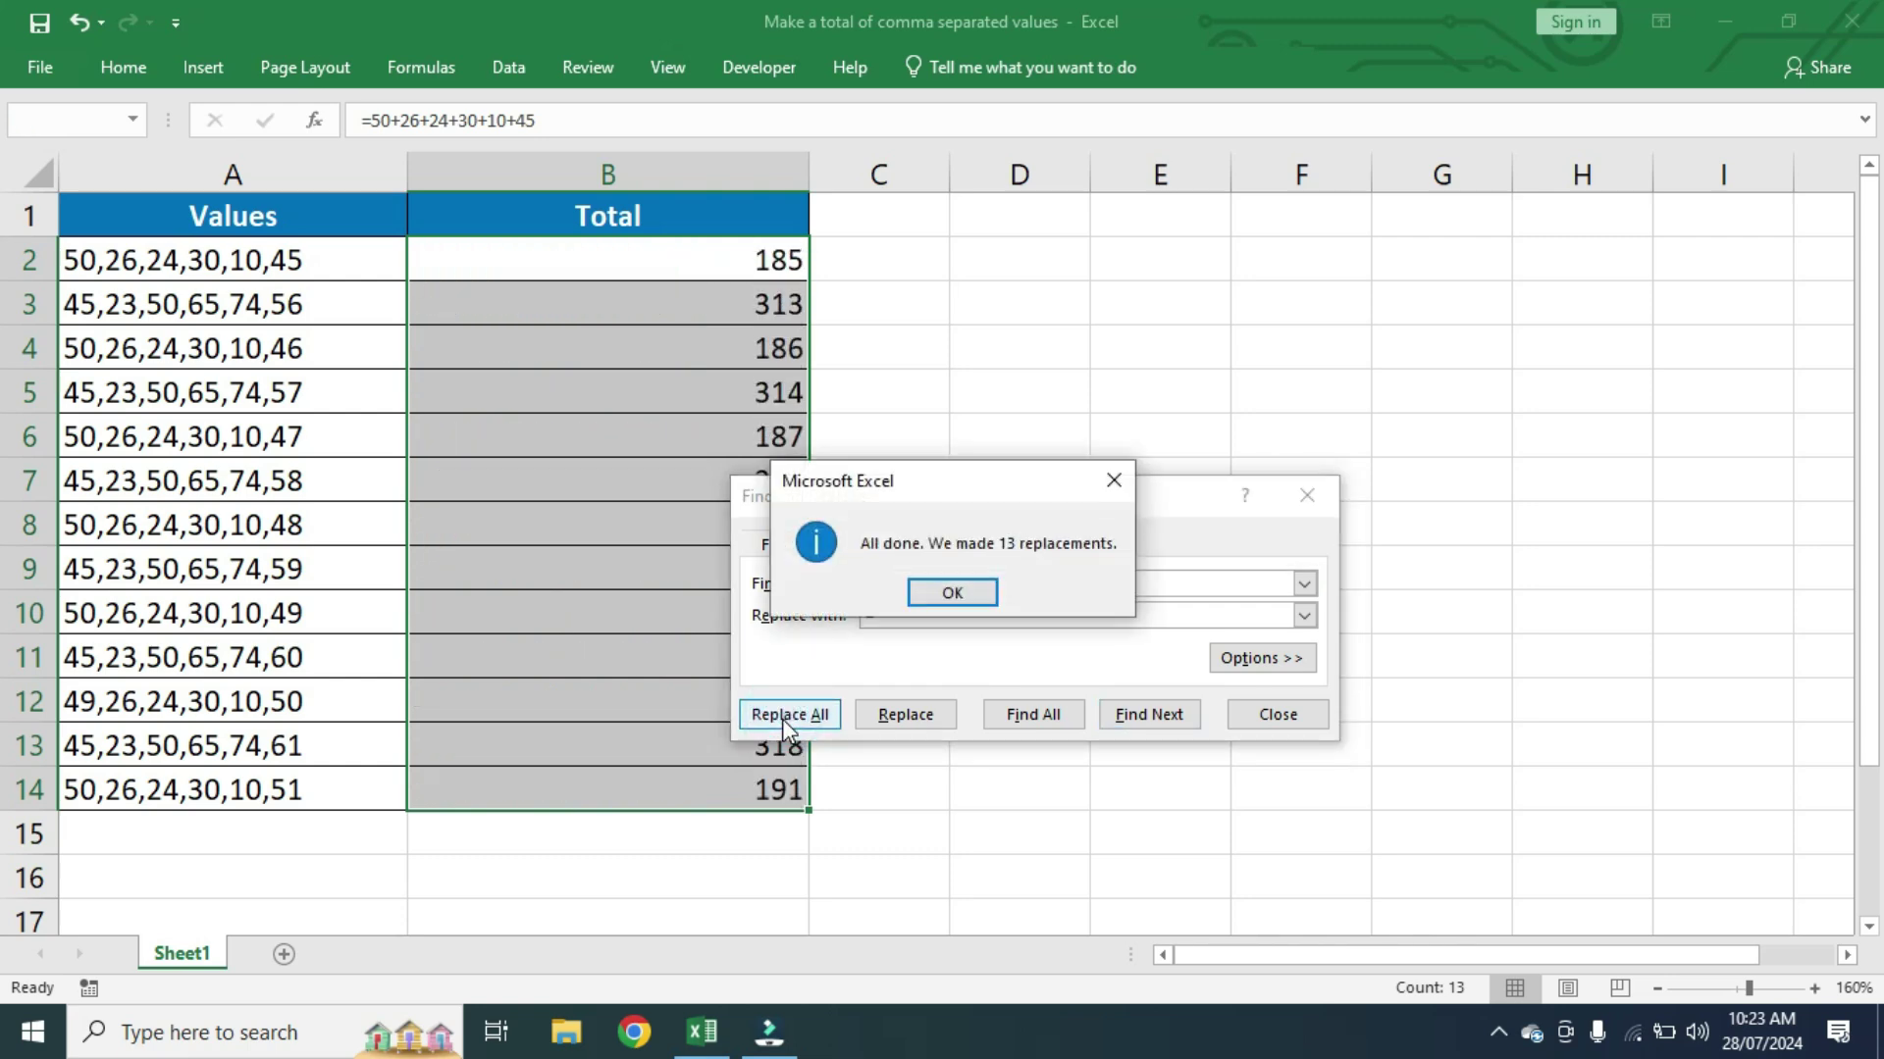
pyautogui.click(951, 592)
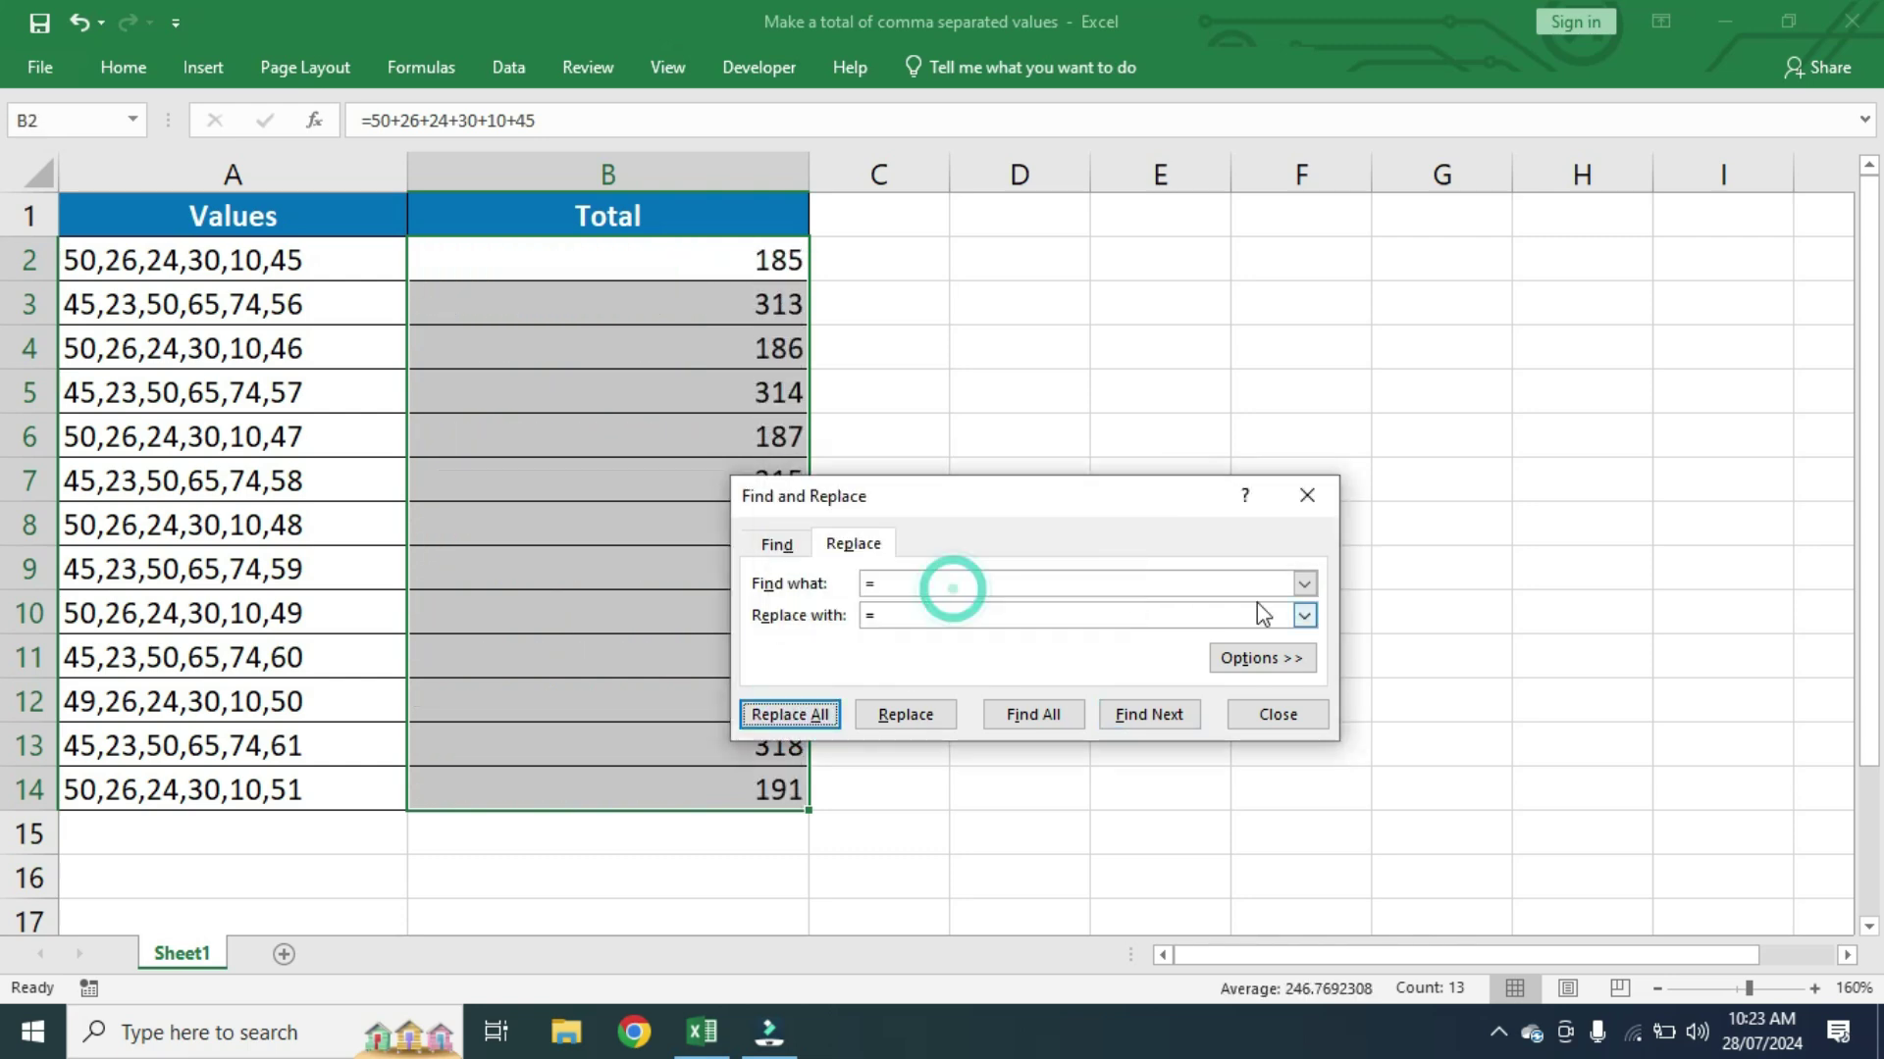
pyautogui.click(1315, 493)
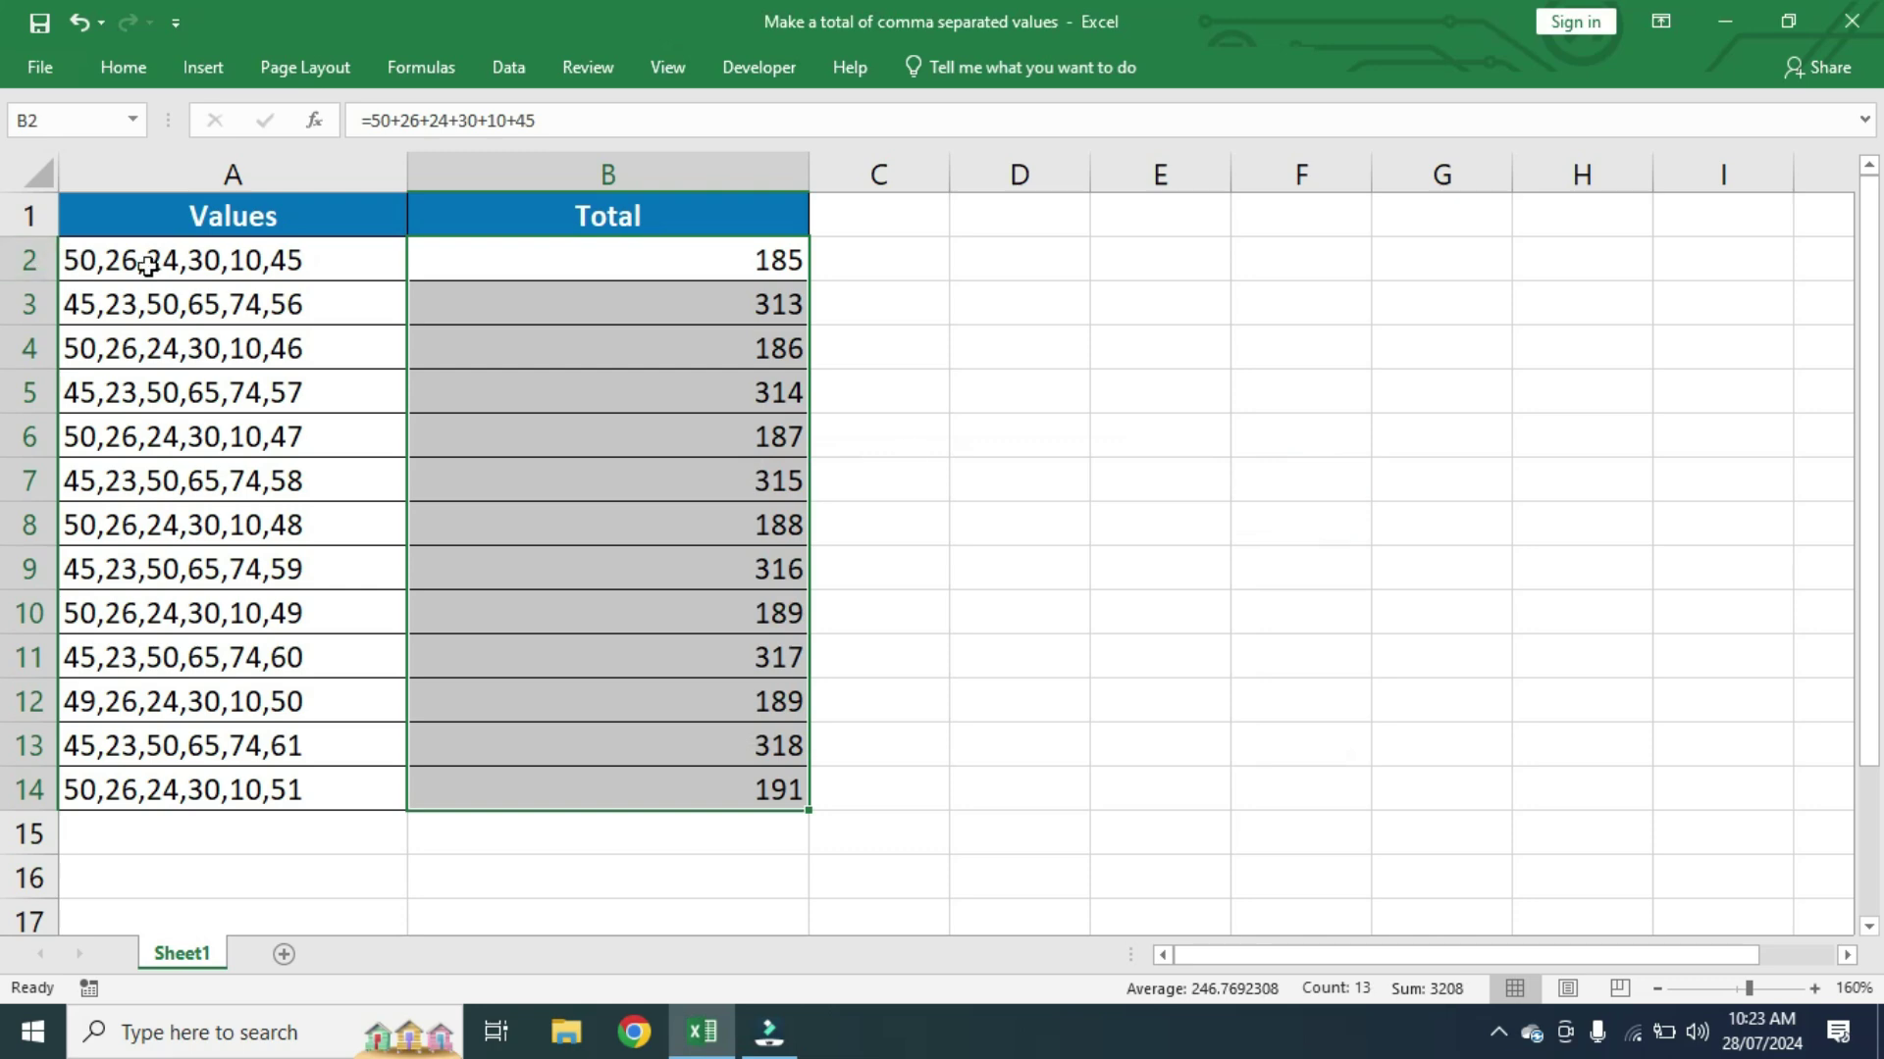
pyautogui.moveTo(210, 258); pyautogui.dragTo(173, 790)
pyautogui.moveTo(613, 248); pyautogui.dragTo(588, 785)
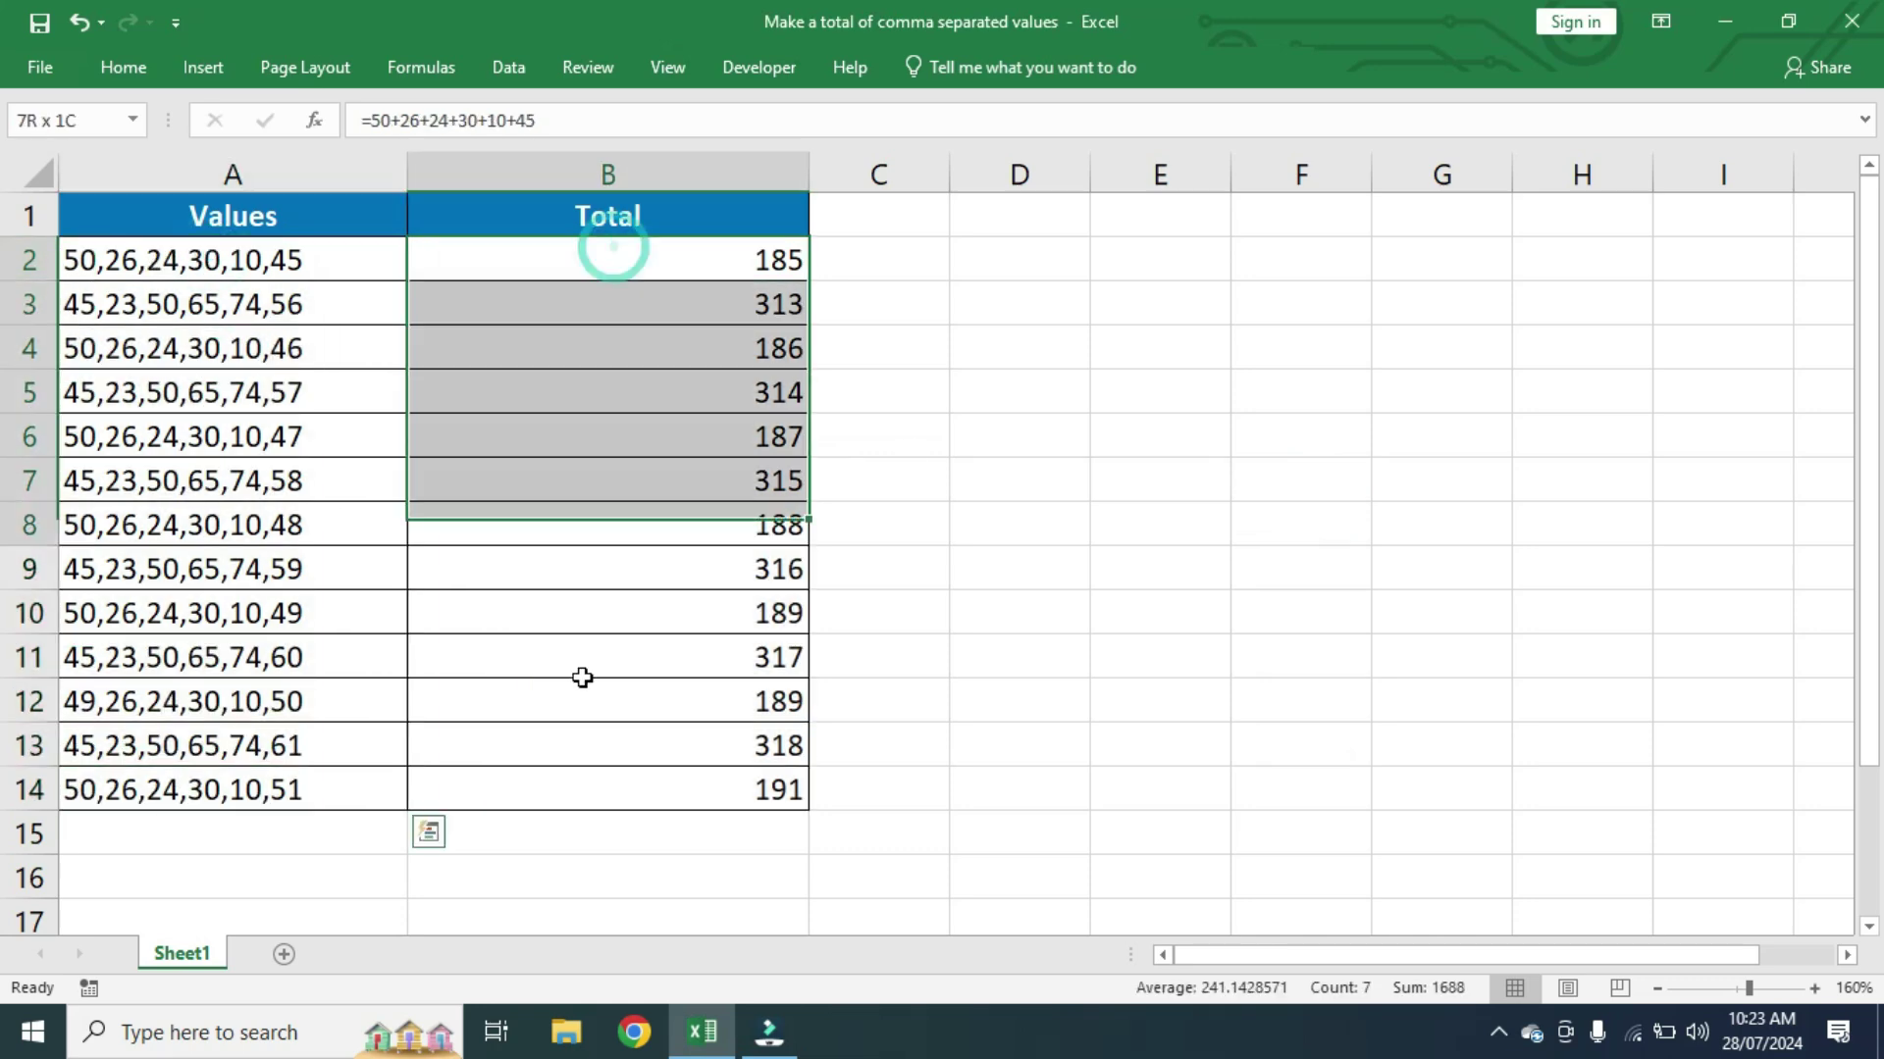